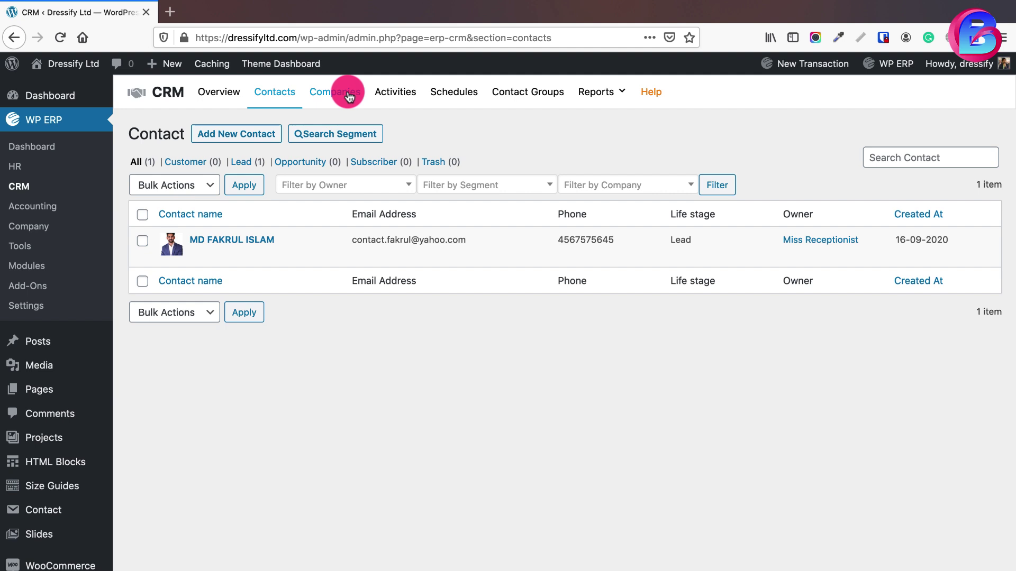
# Step: Open the listed lead contact's profile page in a new browser tab and switch to it
pyautogui.rightClick(253, 241)
pyautogui.click(259, 244)
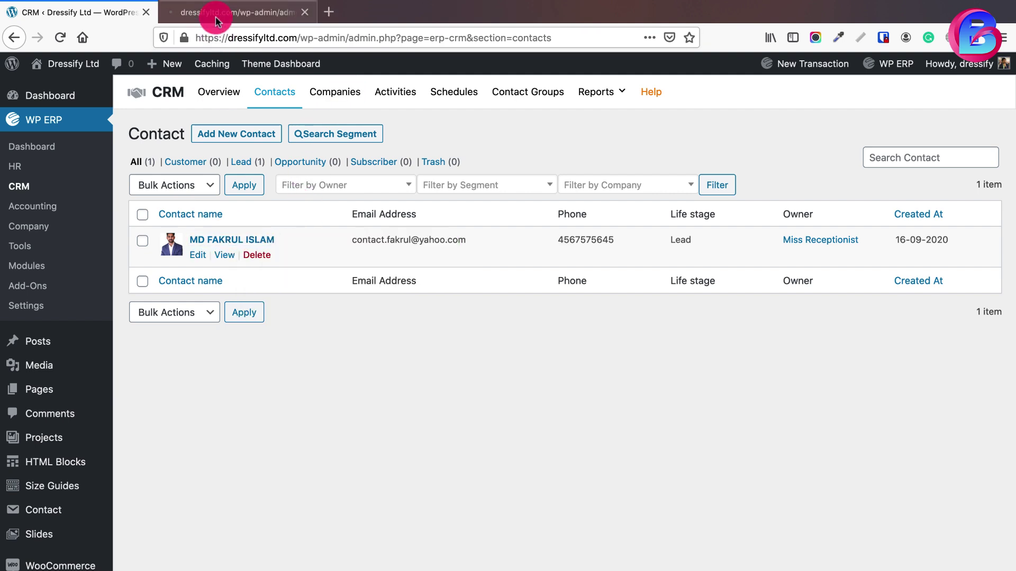
pyautogui.click(215, 14)
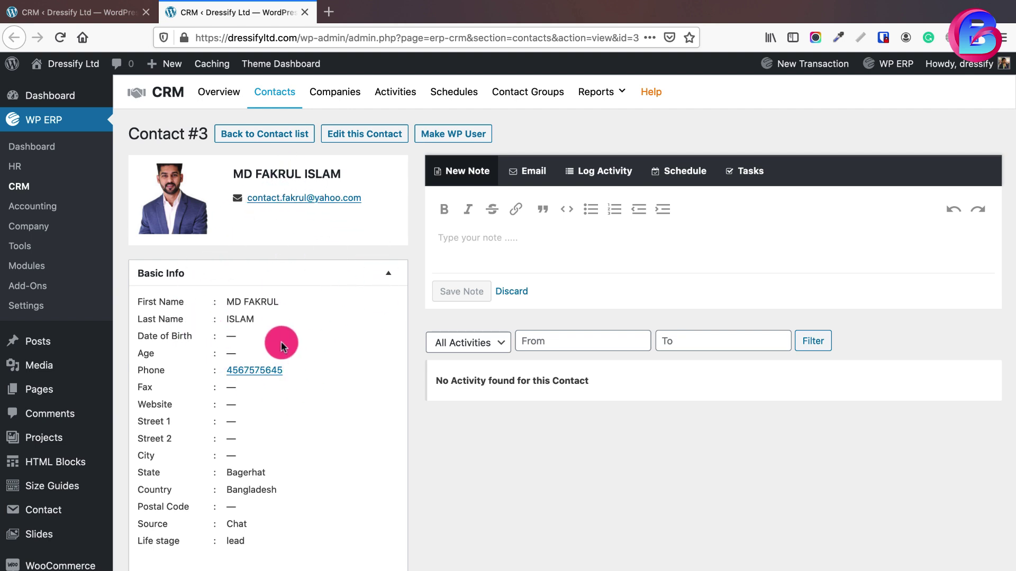
# Step: Review the contact's profile details and assign the company GrowBig to the contact
pyautogui.scroll(-3, 280, 342)
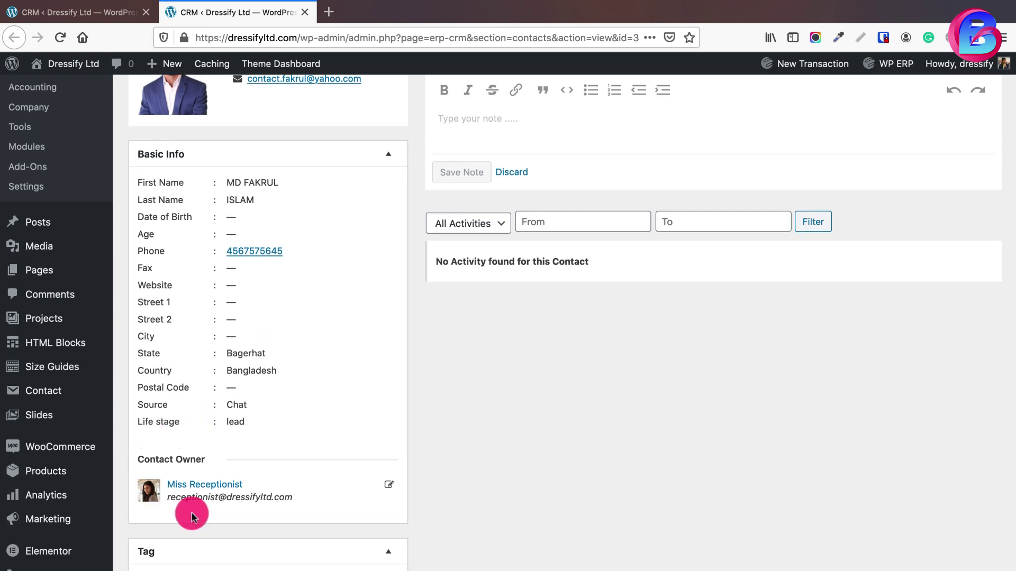
pyautogui.scroll(-5, 245, 488)
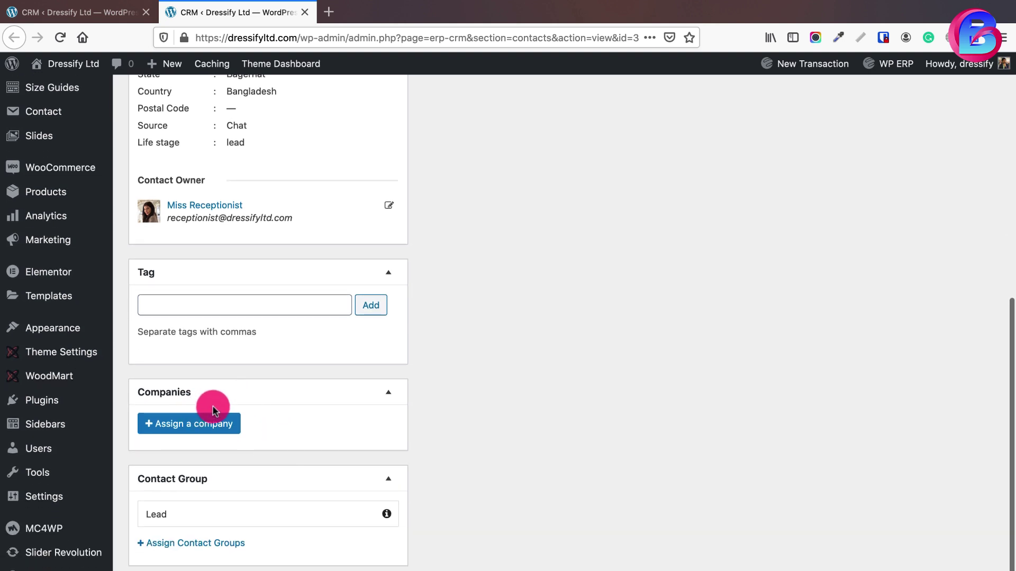
pyautogui.scroll(8, 213, 408)
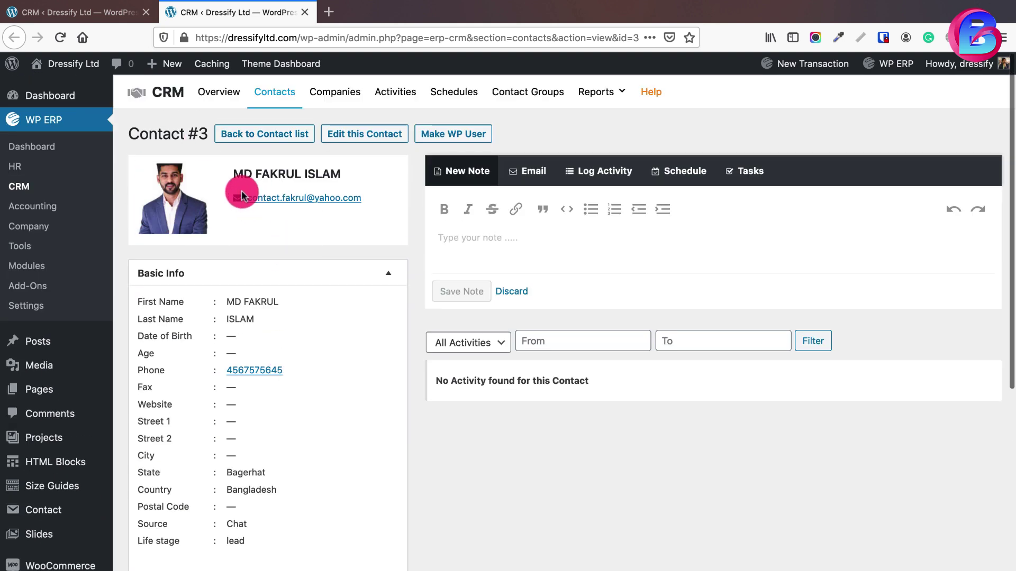
pyautogui.scroll(-8, 195, 273)
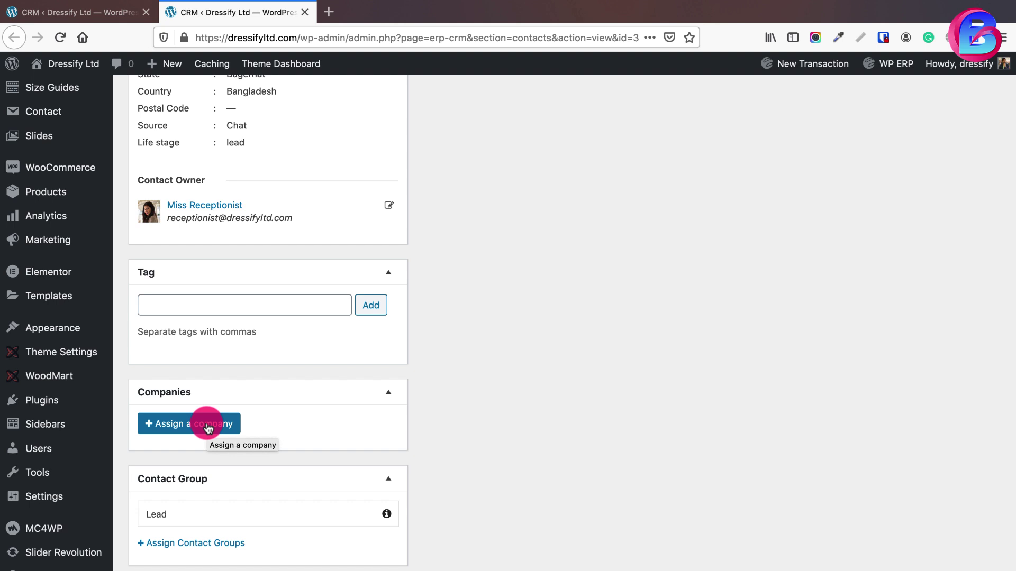
pyautogui.scroll(8, 209, 429)
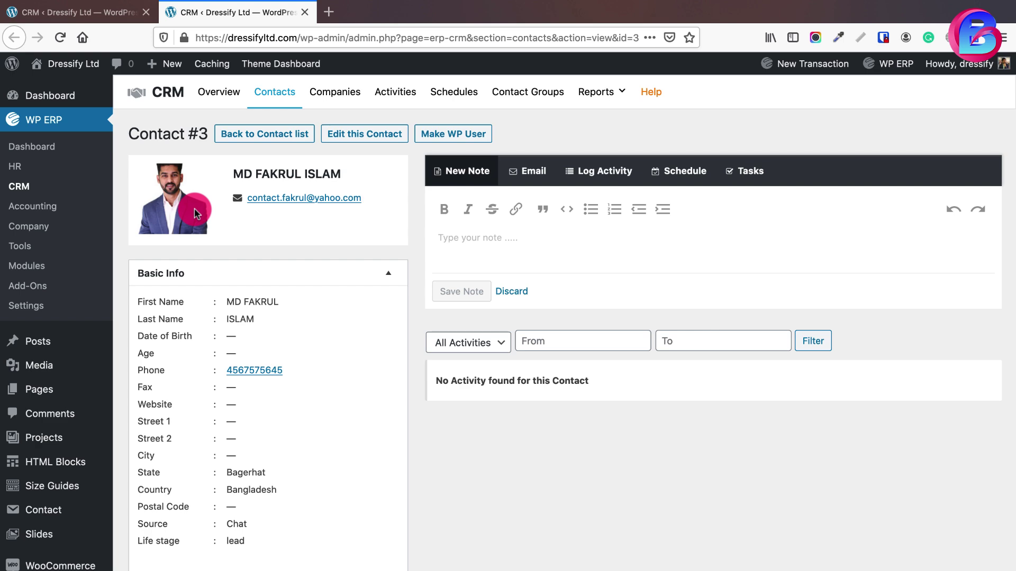
pyautogui.scroll(-8, 191, 268)
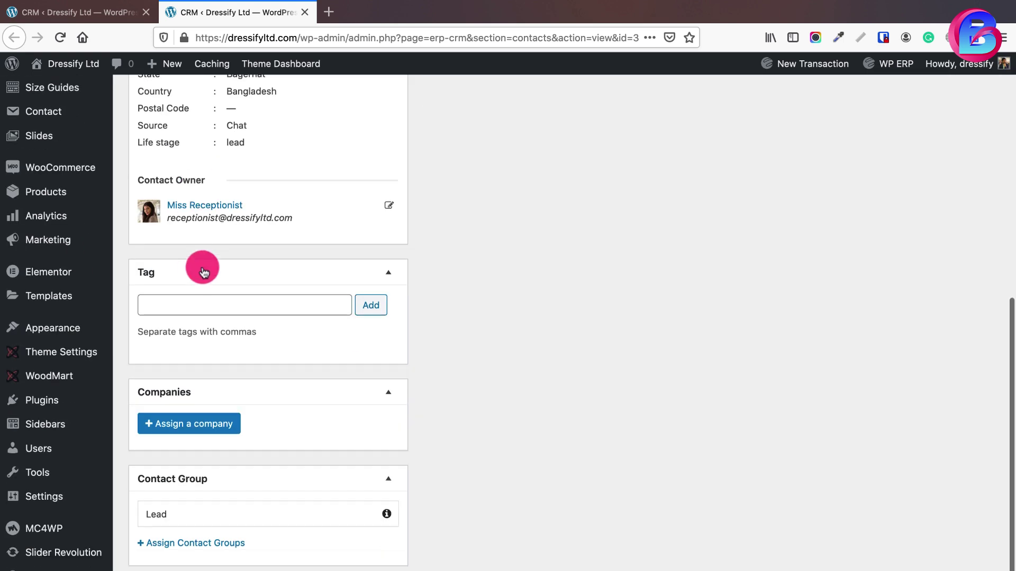
pyautogui.click(191, 429)
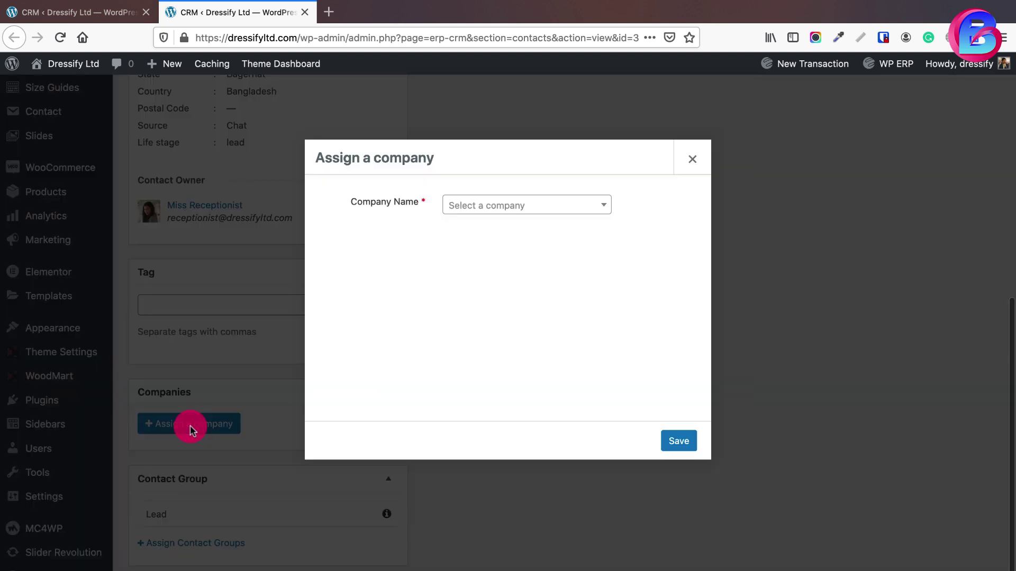
pyautogui.click(492, 215)
pyautogui.write('growbig')
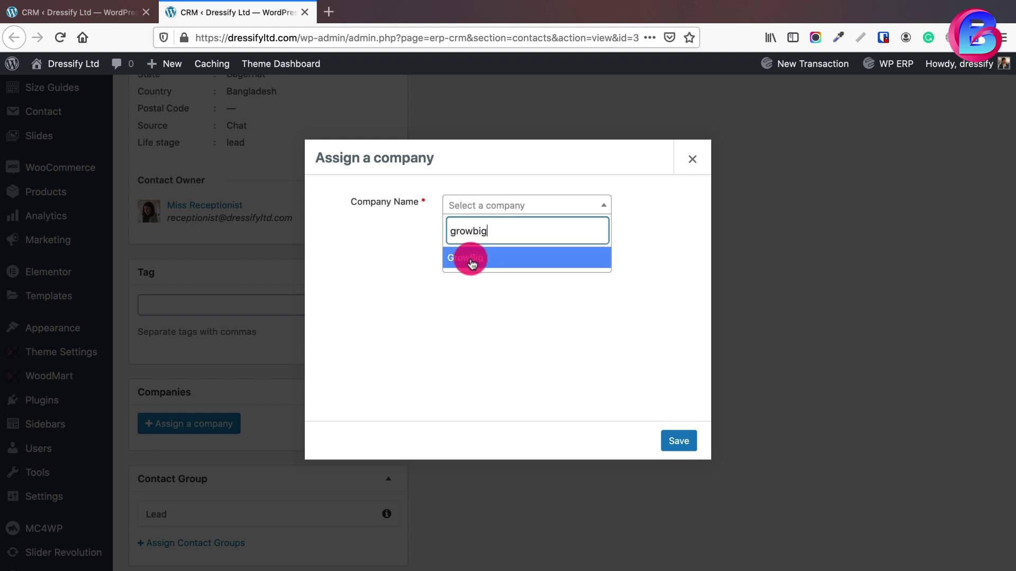
pyautogui.click(474, 260)
pyautogui.click(679, 441)
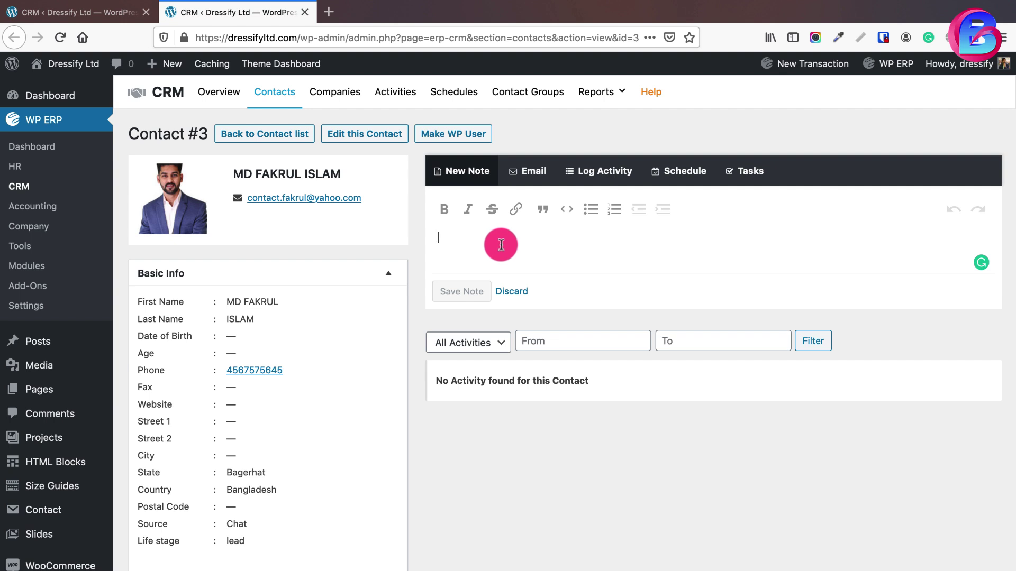
# Step: Save a note on the contact reading "Need to send proposal before 20 Sep."
pyautogui.write('Need to send proposal ')
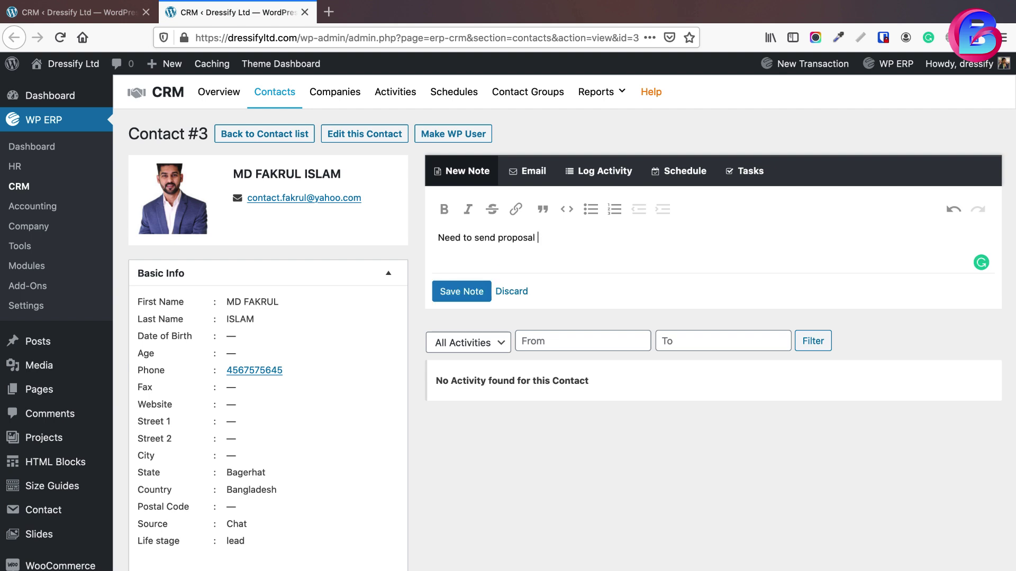
pyautogui.write('before 20 Sep.')
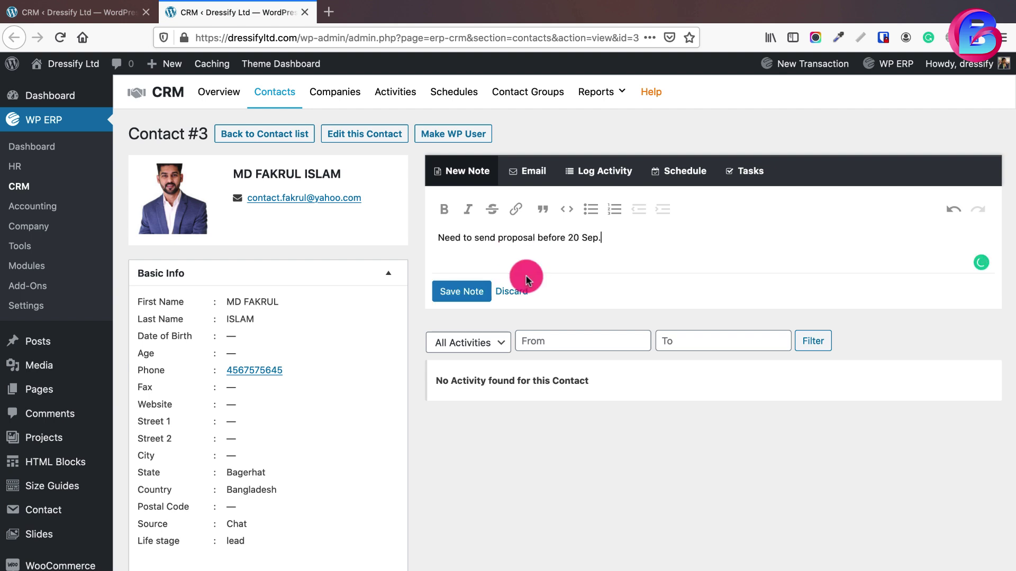
pyautogui.click(461, 295)
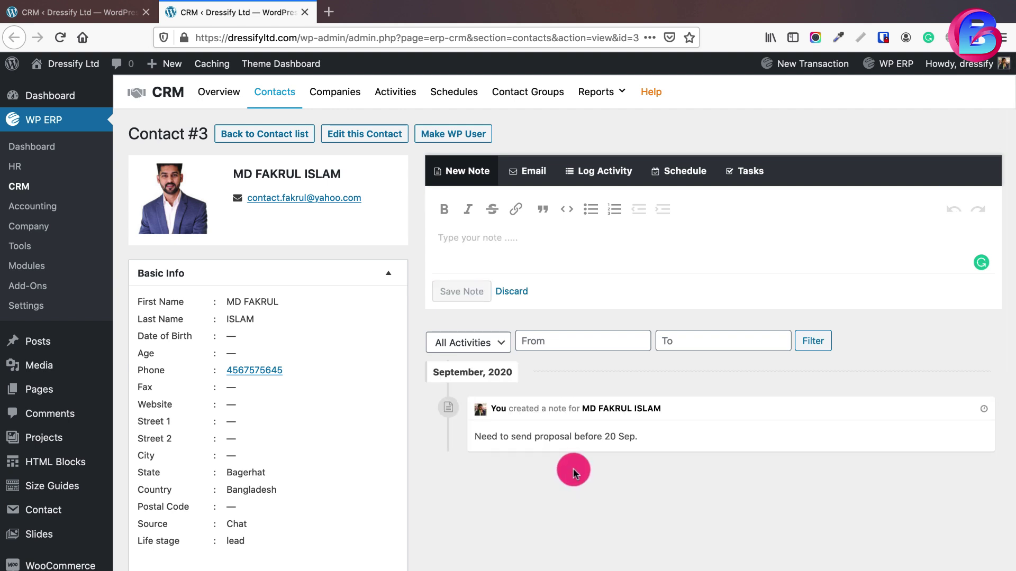
# Step: Start an email to the contact and fill it from the Proposal Email Template
pyautogui.click(527, 170)
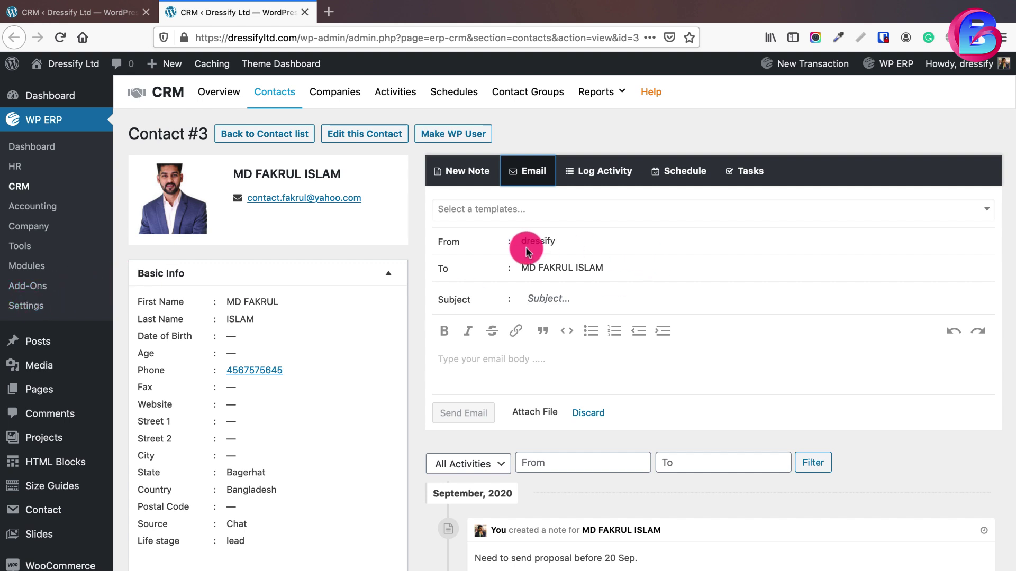
pyautogui.moveTo(364, 198); pyautogui.dragTo(247, 198)
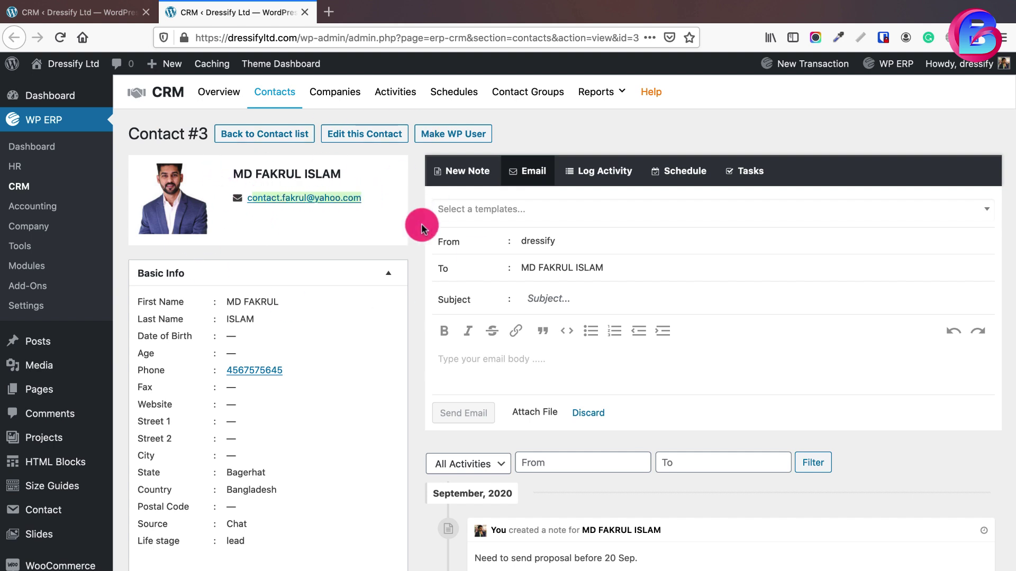
pyautogui.click(557, 300)
pyautogui.click(484, 364)
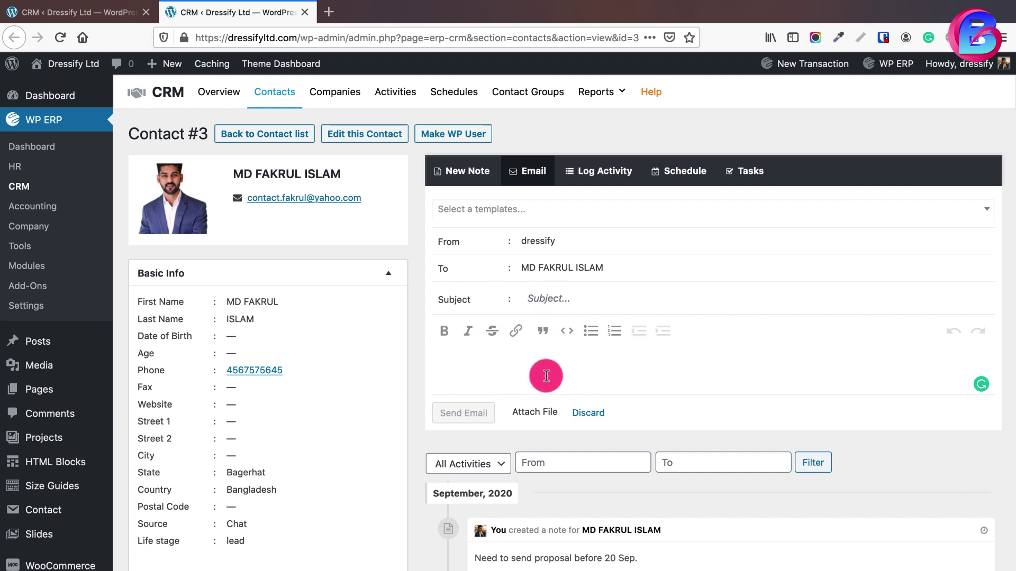
pyautogui.click(535, 417)
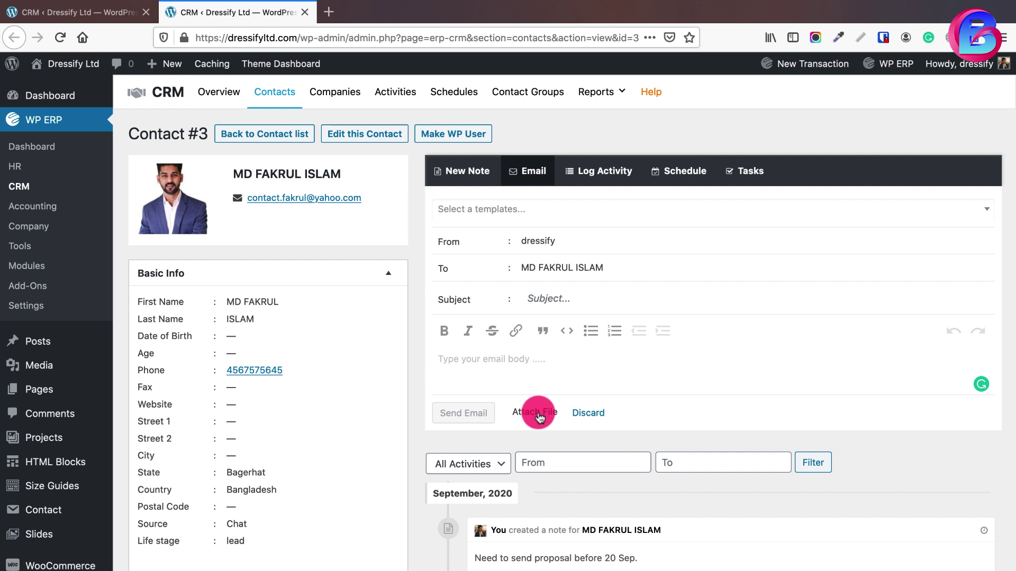
pyautogui.click(677, 395)
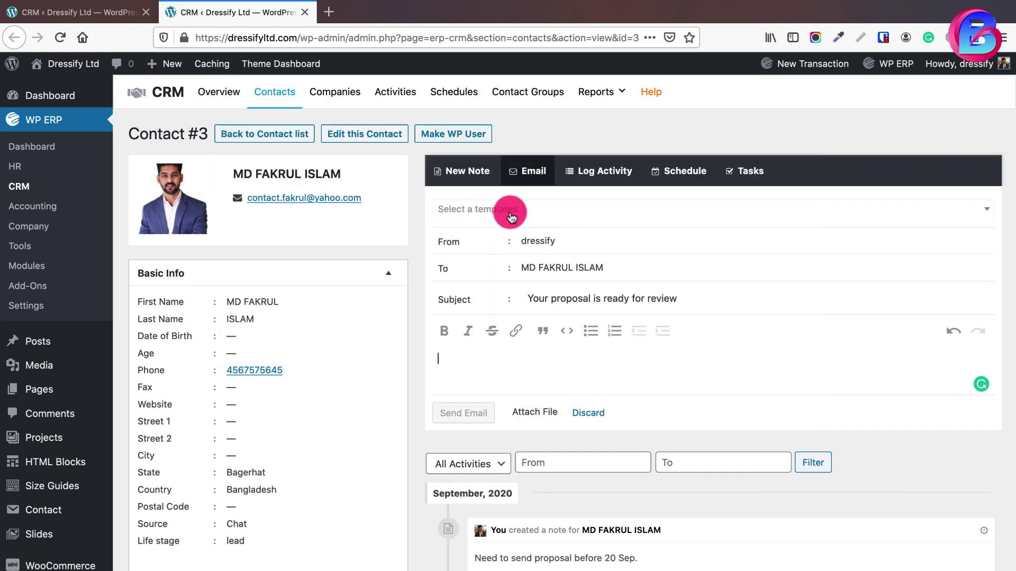
pyautogui.click(545, 214)
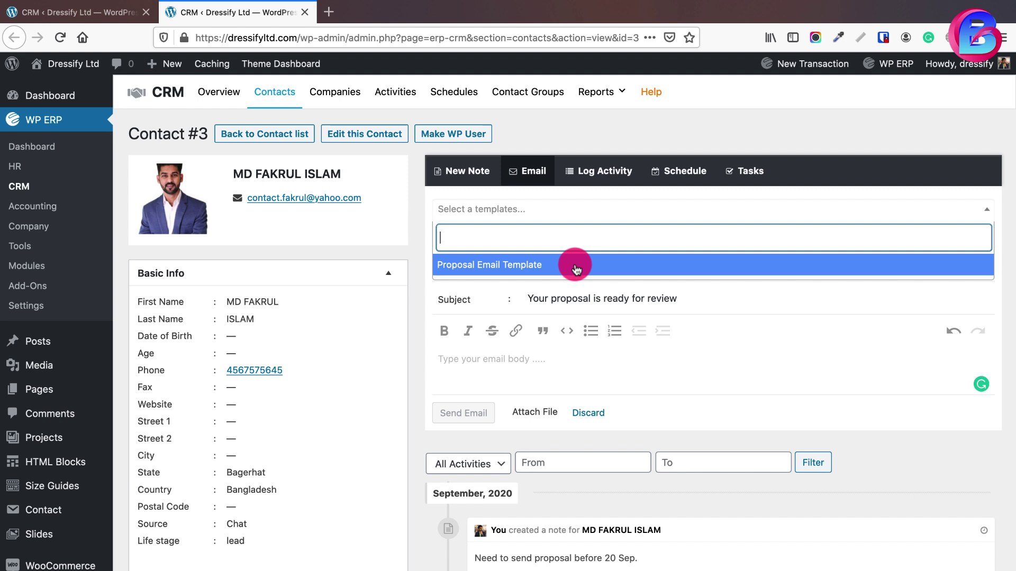
pyautogui.click(525, 270)
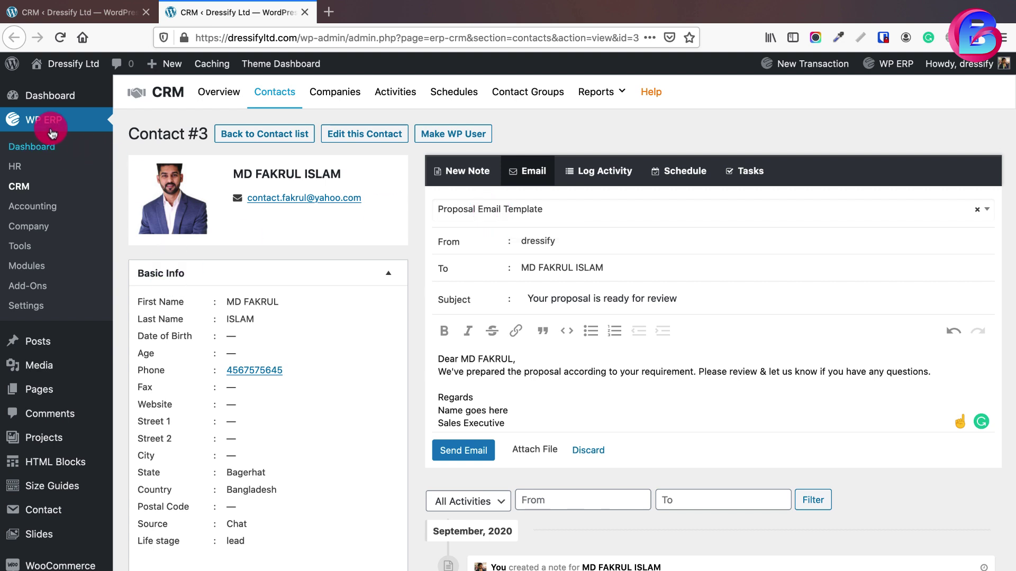
# Step: Open the WP ERP settings in a new browser tab and view the saved CRM email templates
pyautogui.rightClick(30, 314)
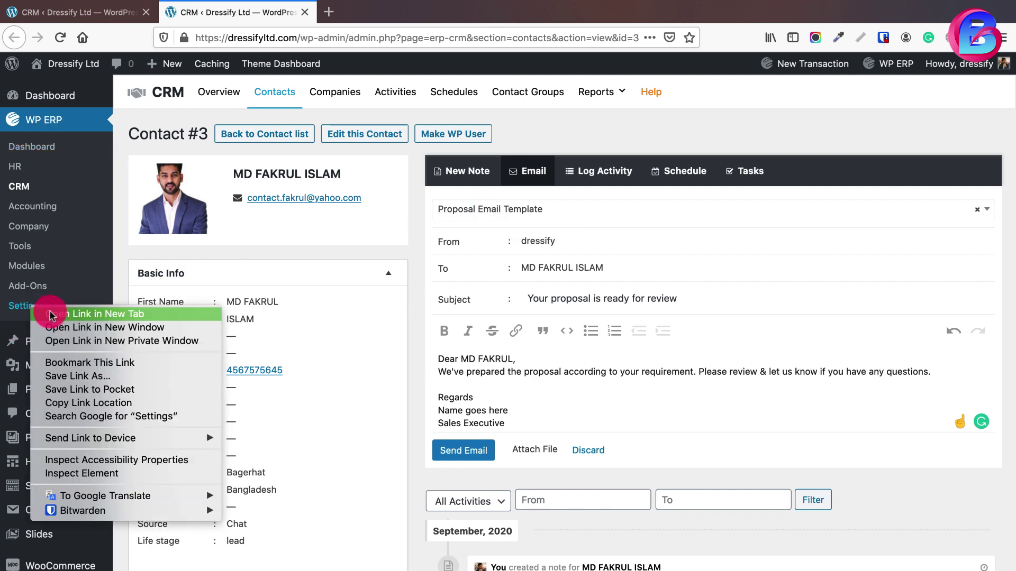
pyautogui.click(52, 315)
pyautogui.click(391, 13)
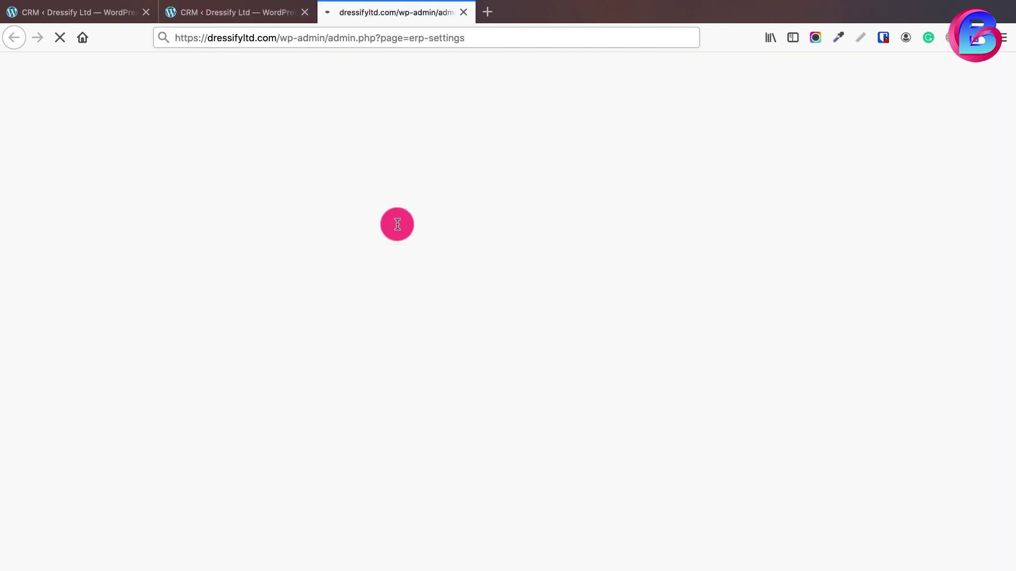
pyautogui.click(386, 101)
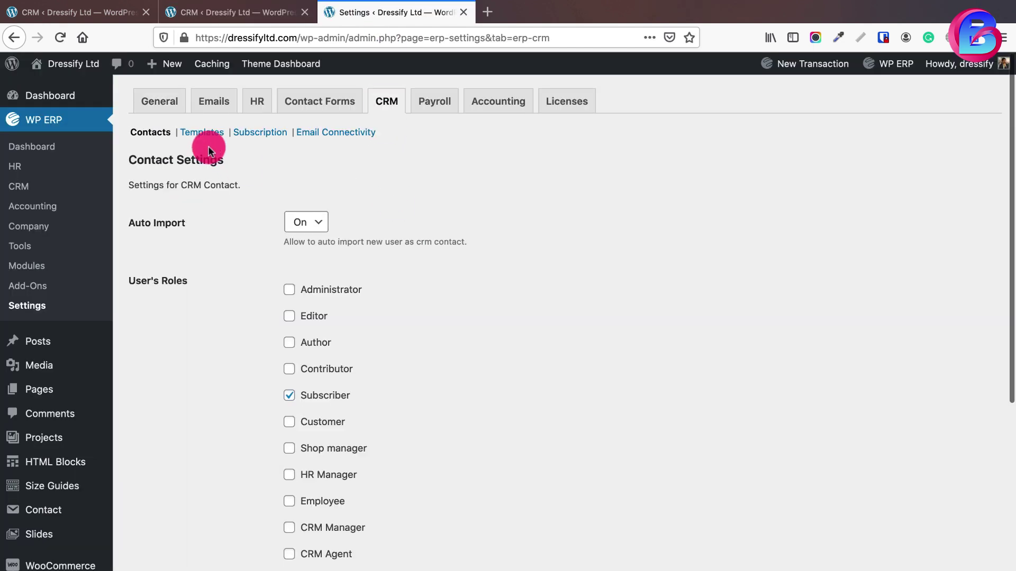
pyautogui.click(201, 133)
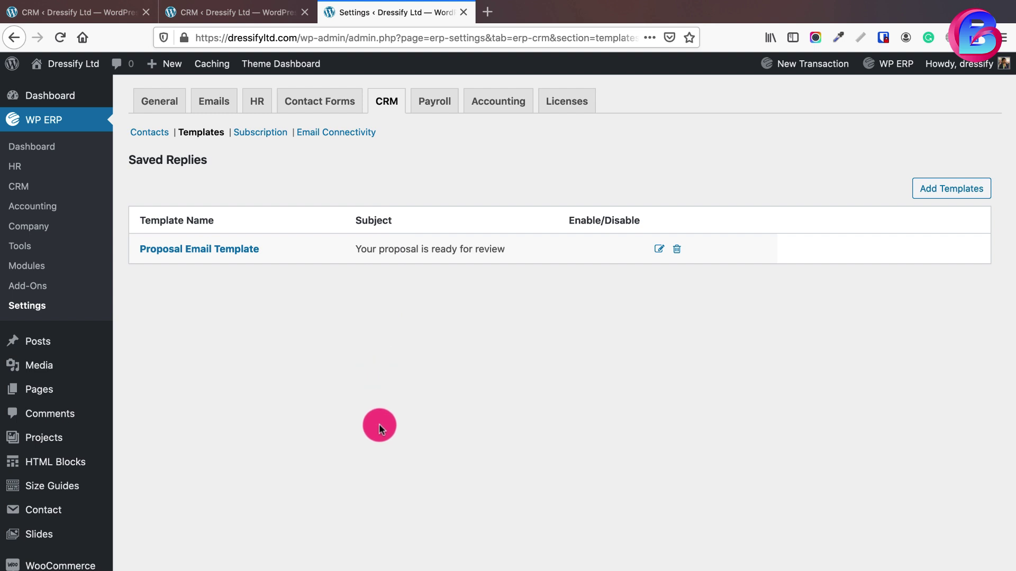
# Step: Return to the contact's email draft, reapply the Proposal Email Template and look over the contact's details
pyautogui.click(235, 11)
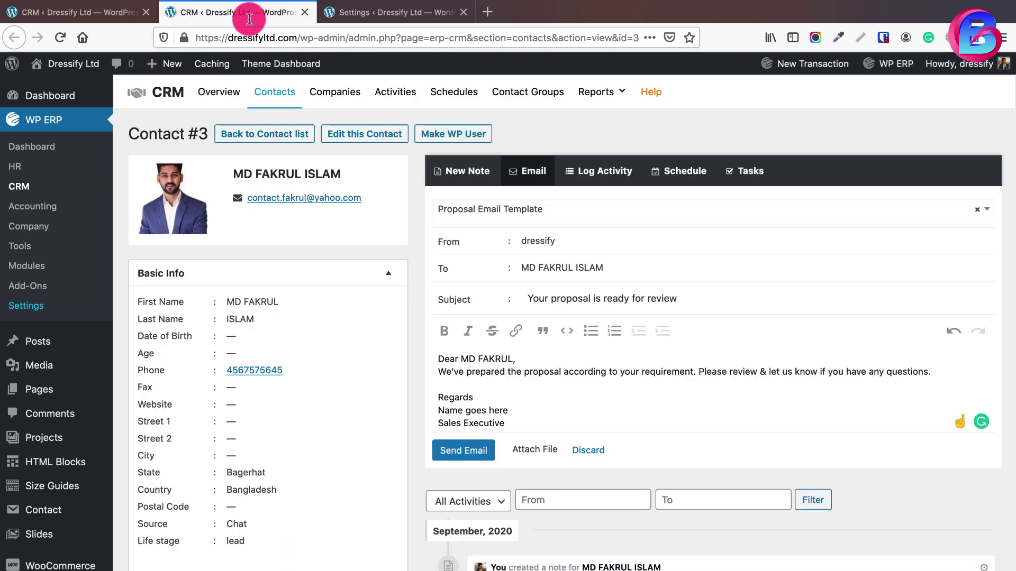
pyautogui.click(528, 210)
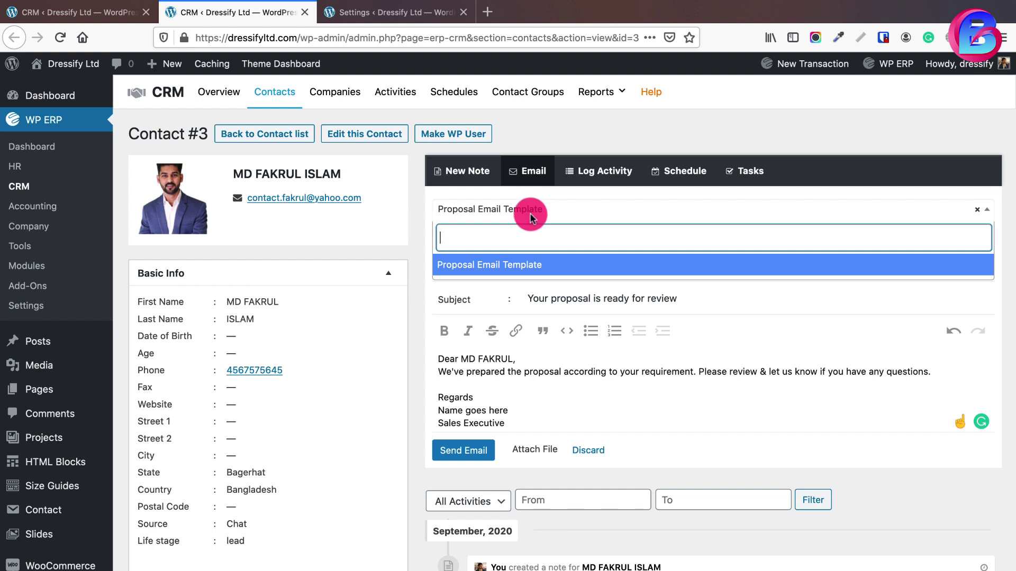
pyautogui.click(528, 267)
pyautogui.scroll(-2, 538, 390)
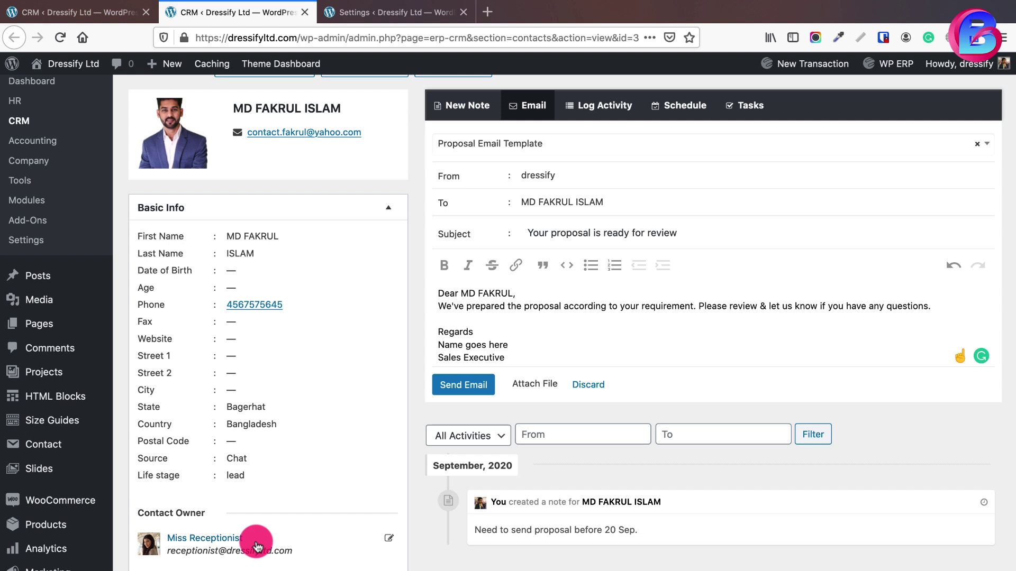
pyautogui.scroll(2, 296, 529)
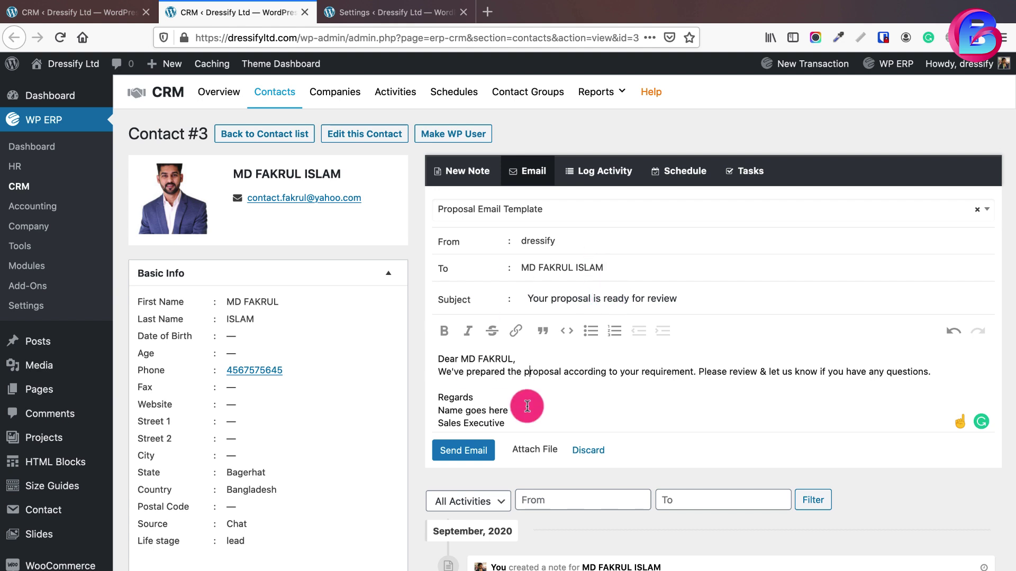
# Step: Recheck the saved templates list in the settings and select Proposal Email Template again in the contact's email draft
pyautogui.click(396, 12)
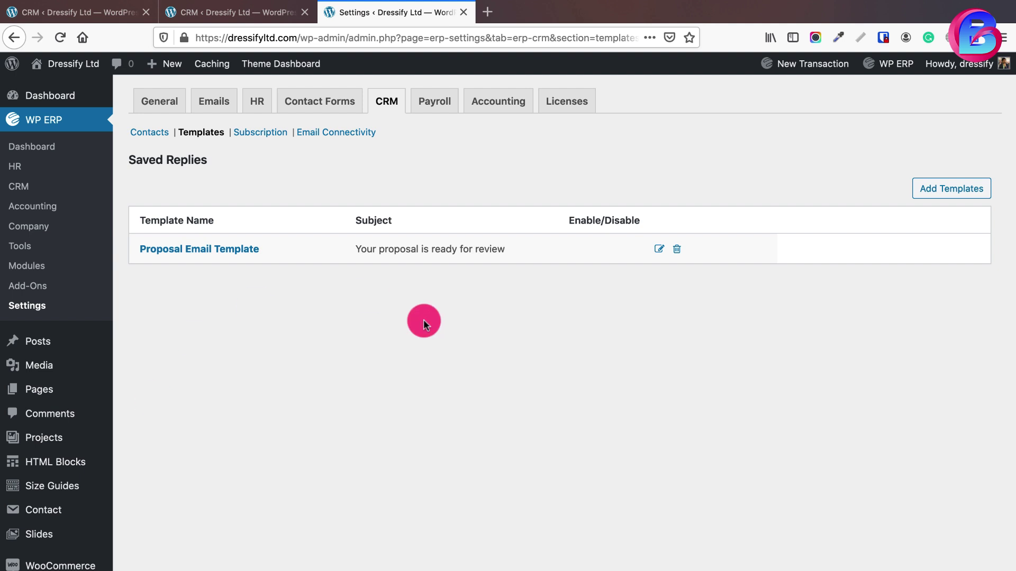
pyautogui.click(233, 13)
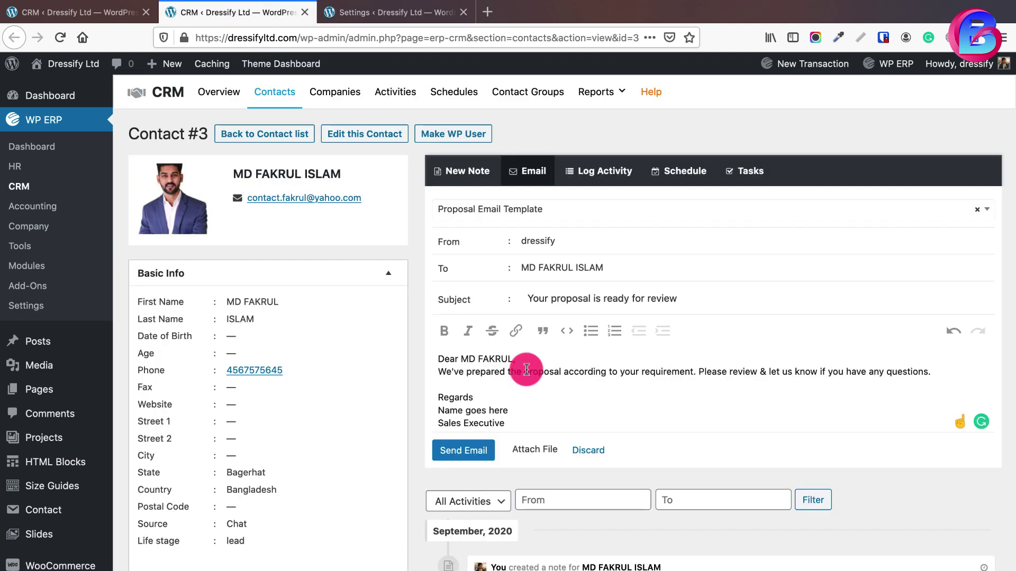
pyautogui.click(542, 204)
pyautogui.click(526, 265)
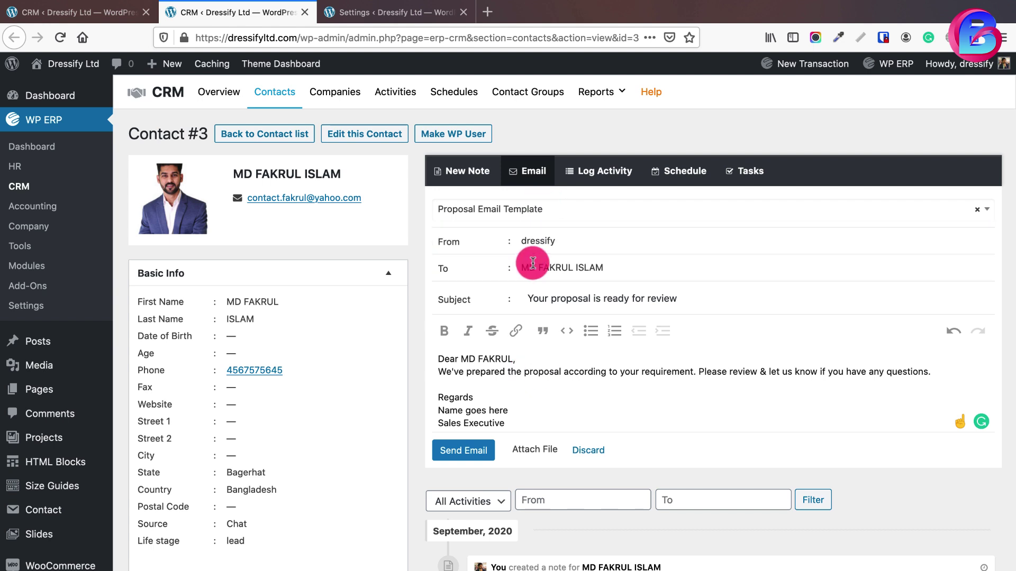
pyautogui.click(546, 390)
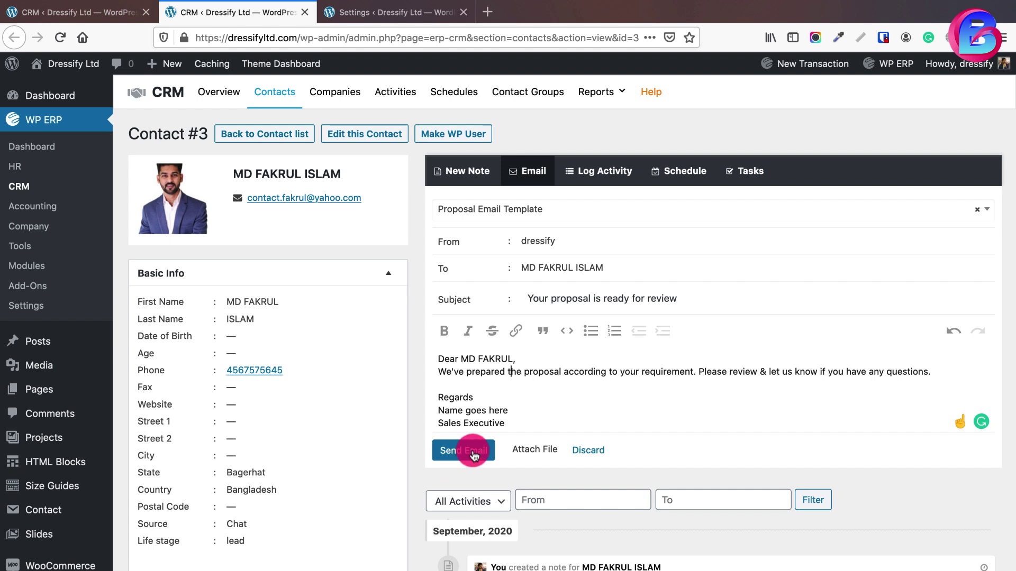
# Step: Attach growbig.png from the Downloads folder to the email draft
pyautogui.click(530, 453)
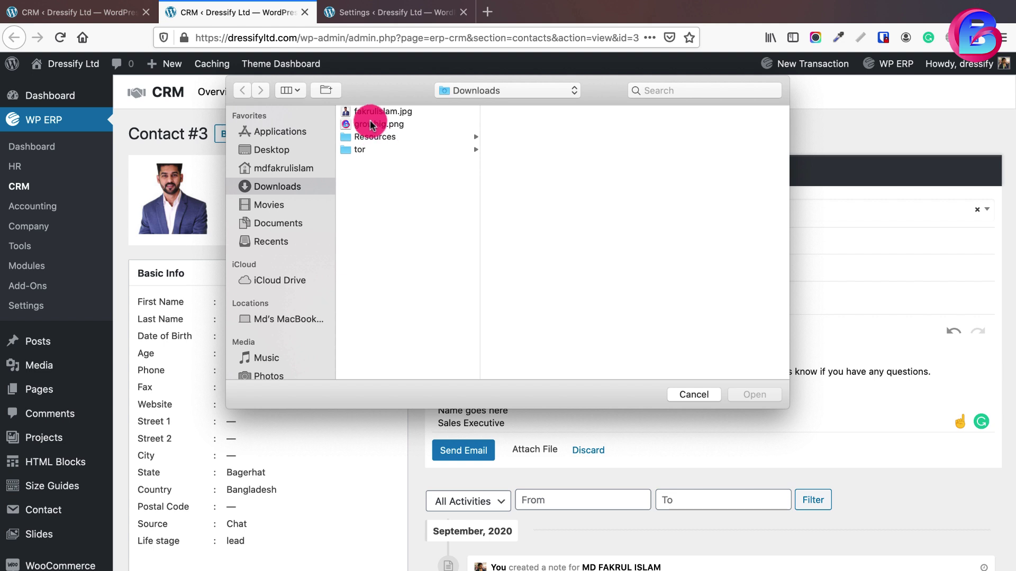
pyautogui.click(352, 125)
pyautogui.click(753, 397)
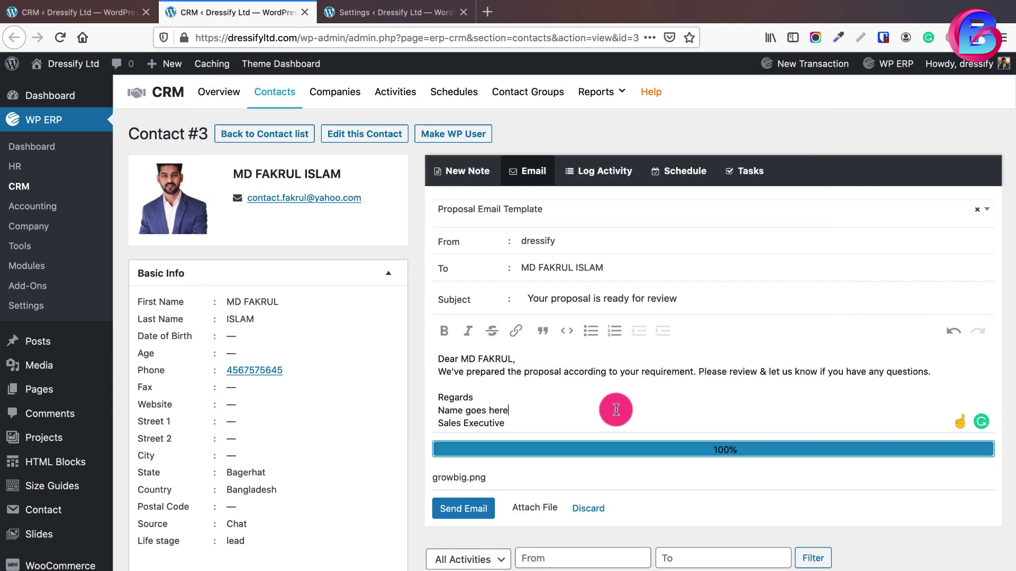
# Step: Send the proposal email to the contact and check it in the activity feed
pyautogui.click(469, 509)
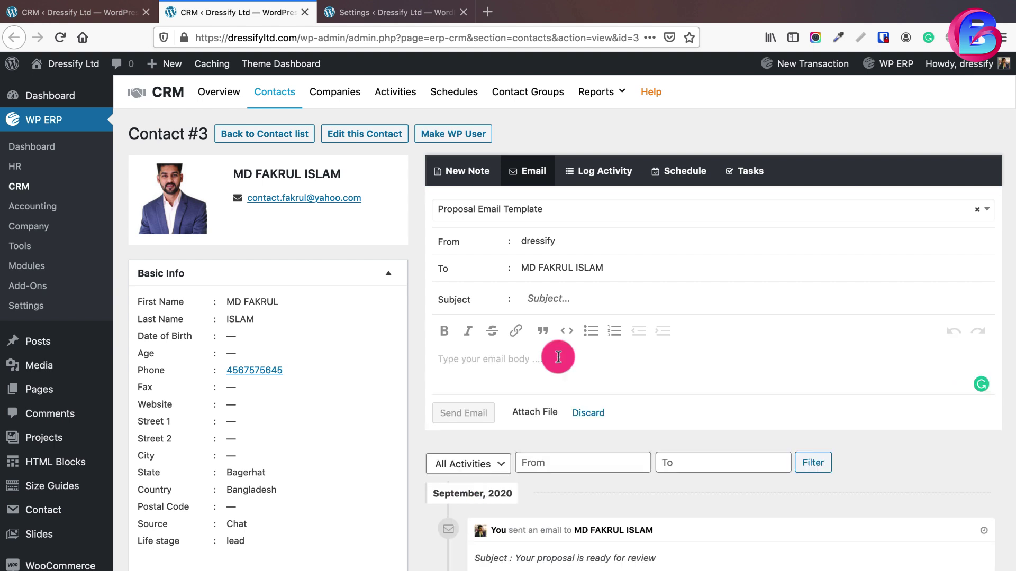
pyautogui.scroll(-3, 557, 357)
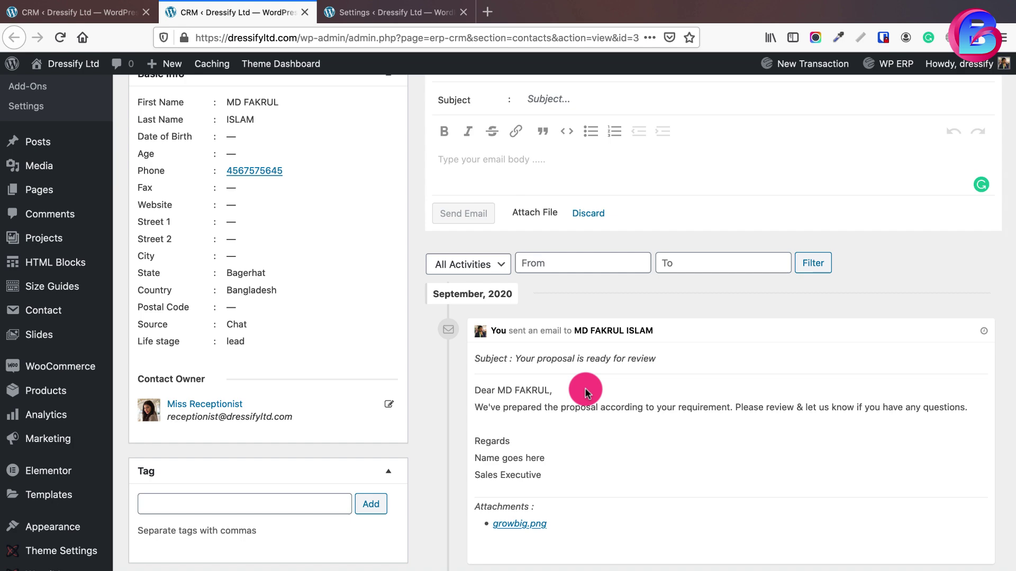
pyautogui.scroll(5, 581, 299)
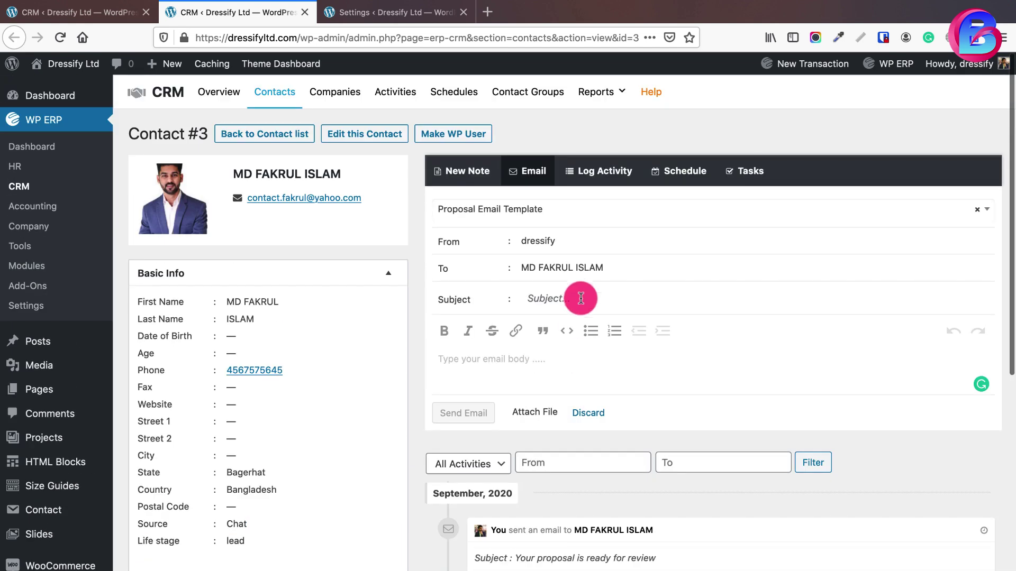
# Step: Open the activity logging form for the contact and view the available log types
pyautogui.click(599, 178)
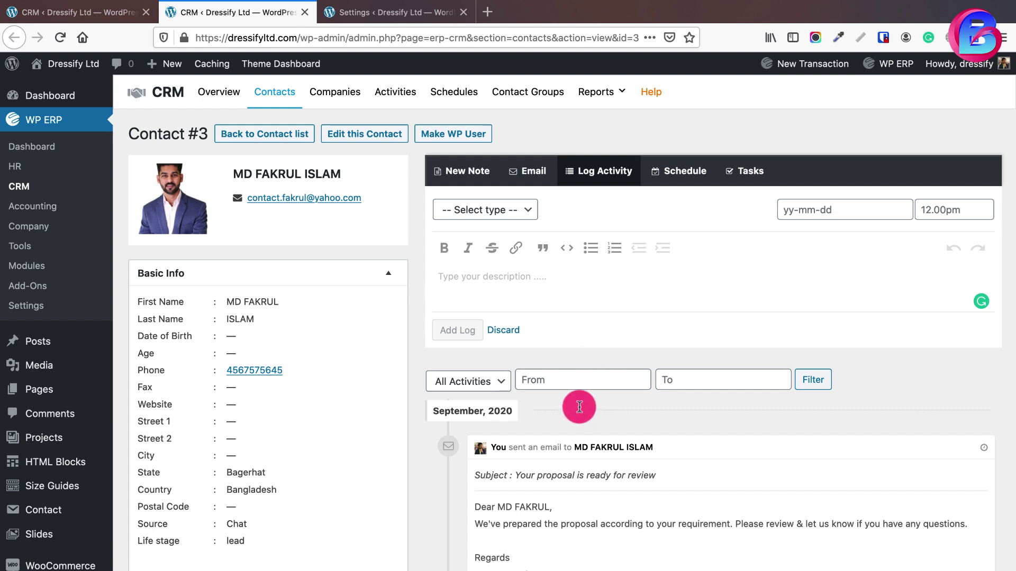
pyautogui.click(511, 209)
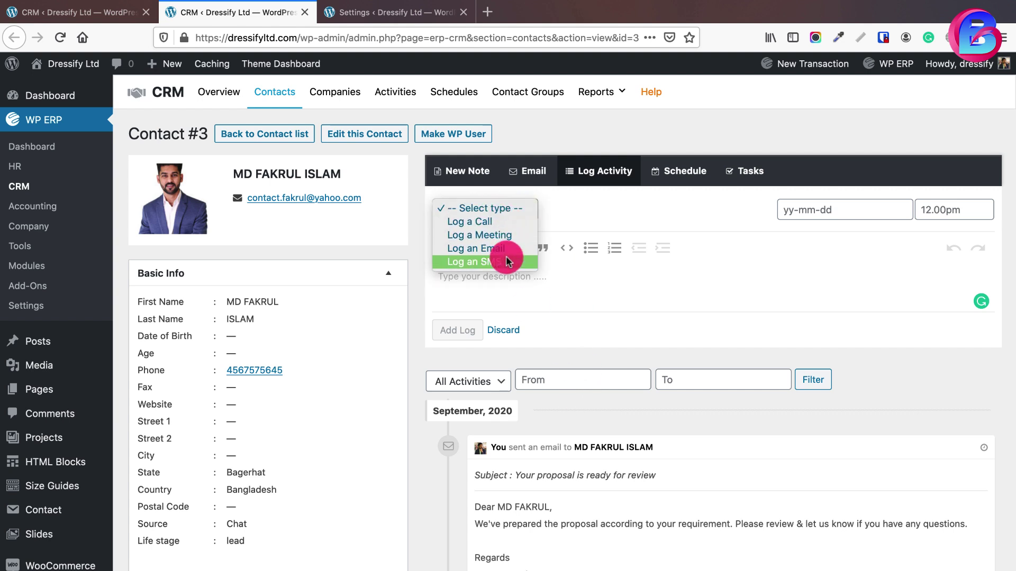
pyautogui.click(608, 210)
# Step: Open a new schedule for the contact and examine its start, end, description and agents or managers fields
pyautogui.click(678, 178)
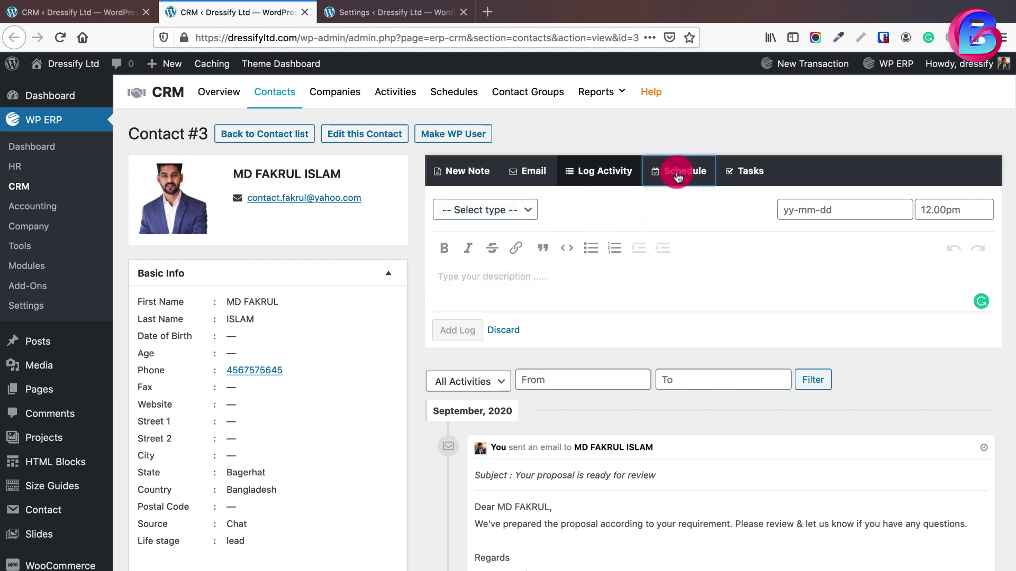
pyautogui.click(640, 427)
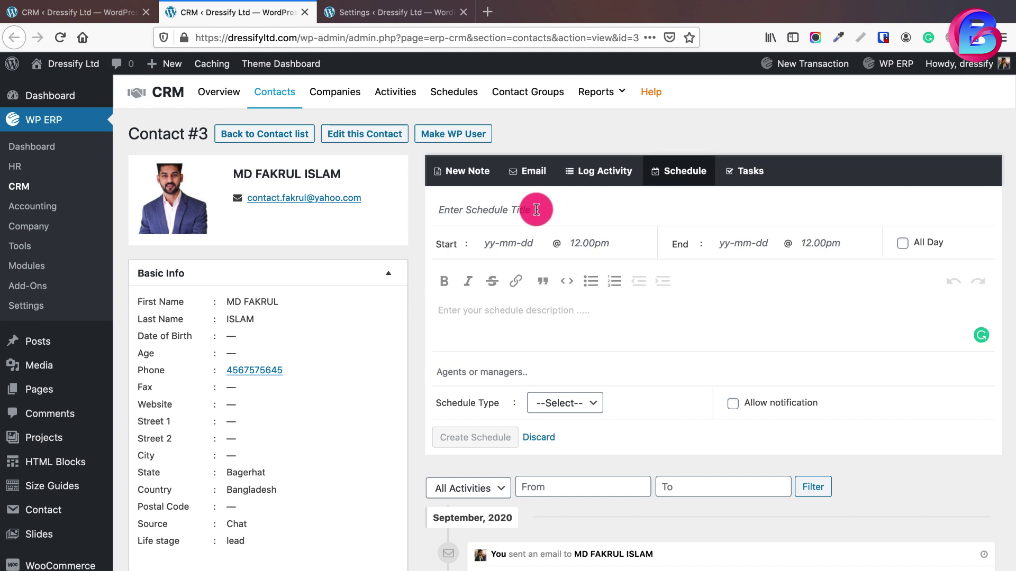
pyautogui.click(516, 245)
pyautogui.click(587, 243)
pyautogui.click(729, 243)
pyautogui.click(816, 243)
pyautogui.click(601, 295)
pyautogui.click(490, 312)
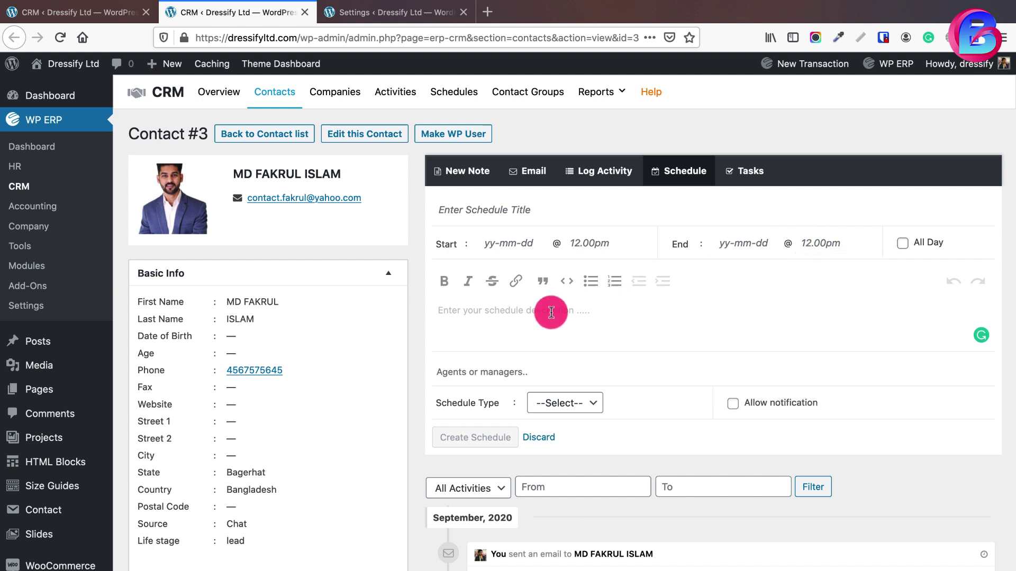
pyautogui.click(518, 371)
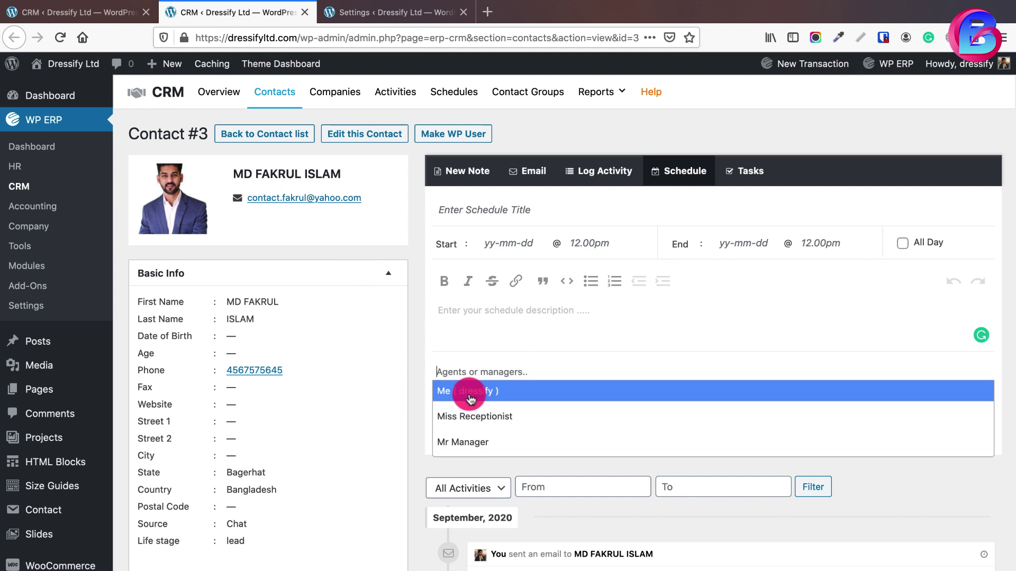
pyautogui.click(424, 468)
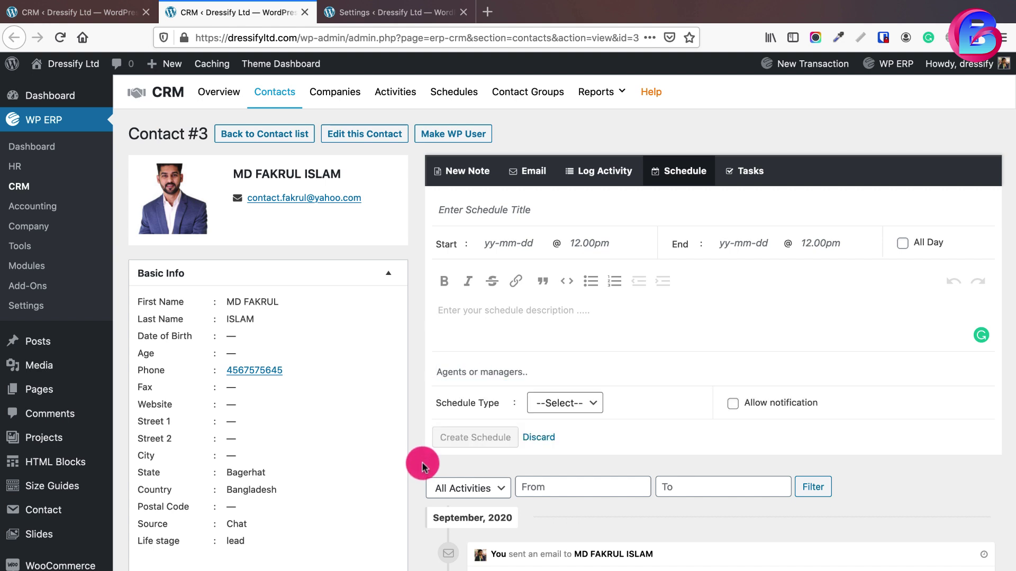
# Step: Set the schedule type to Meeting
pyautogui.click(575, 402)
pyautogui.click(575, 402)
pyautogui.click(568, 402)
pyautogui.click(564, 430)
pyautogui.click(557, 401)
pyautogui.click(567, 390)
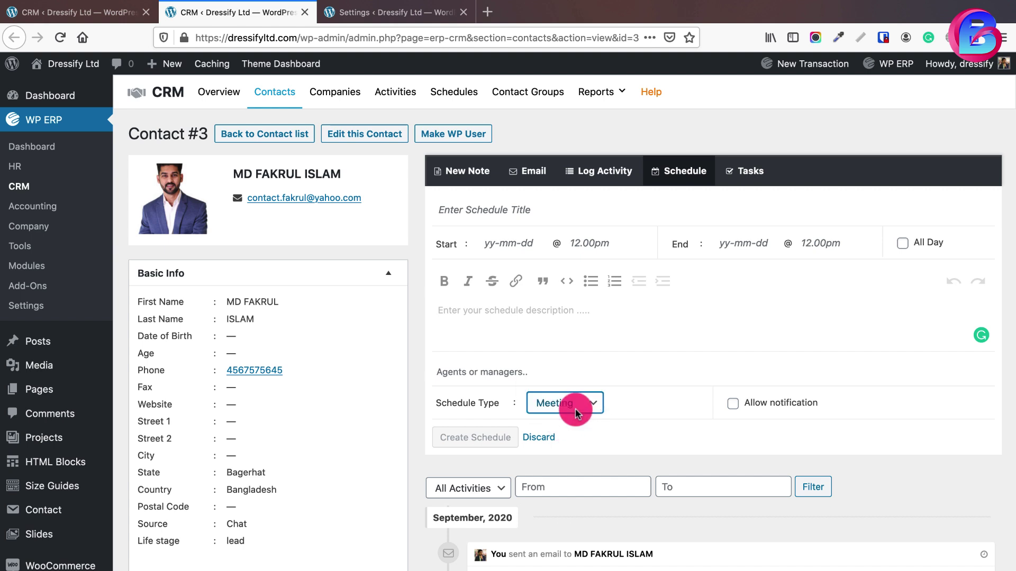
# Step: Allow notification for the schedule, sent via Email 10 hours before the meeting
pyautogui.click(734, 405)
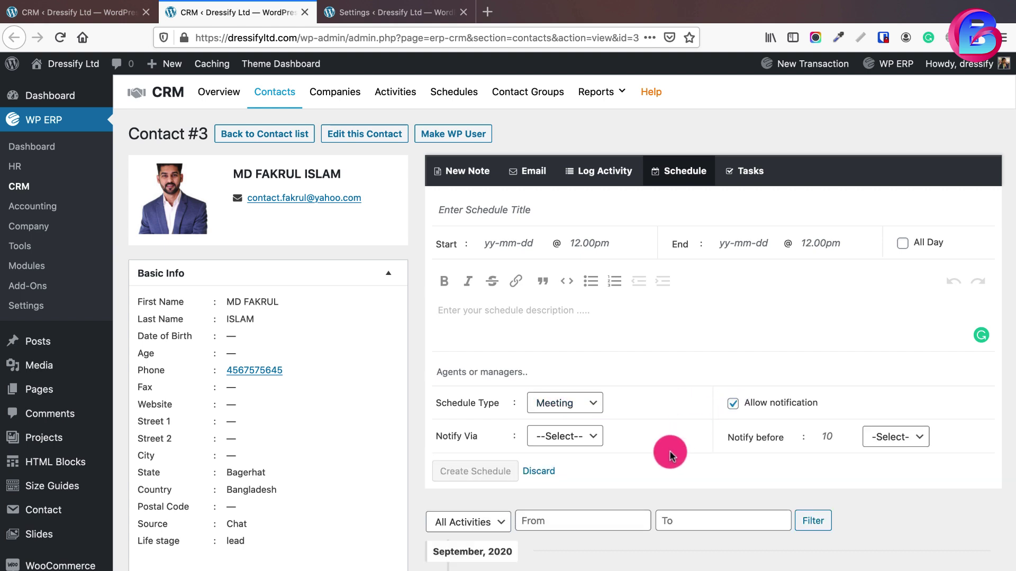
pyautogui.click(578, 438)
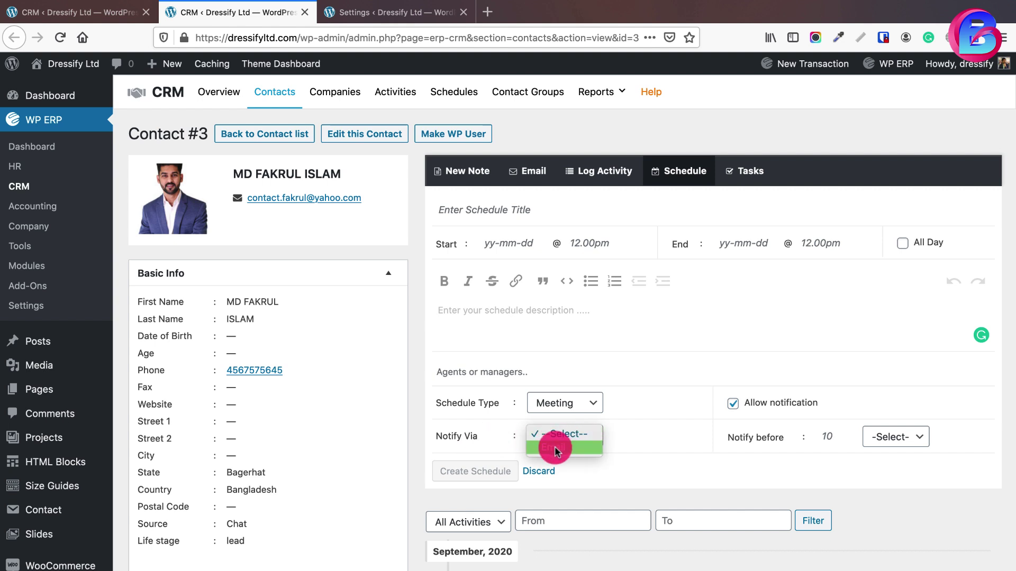
pyautogui.click(554, 447)
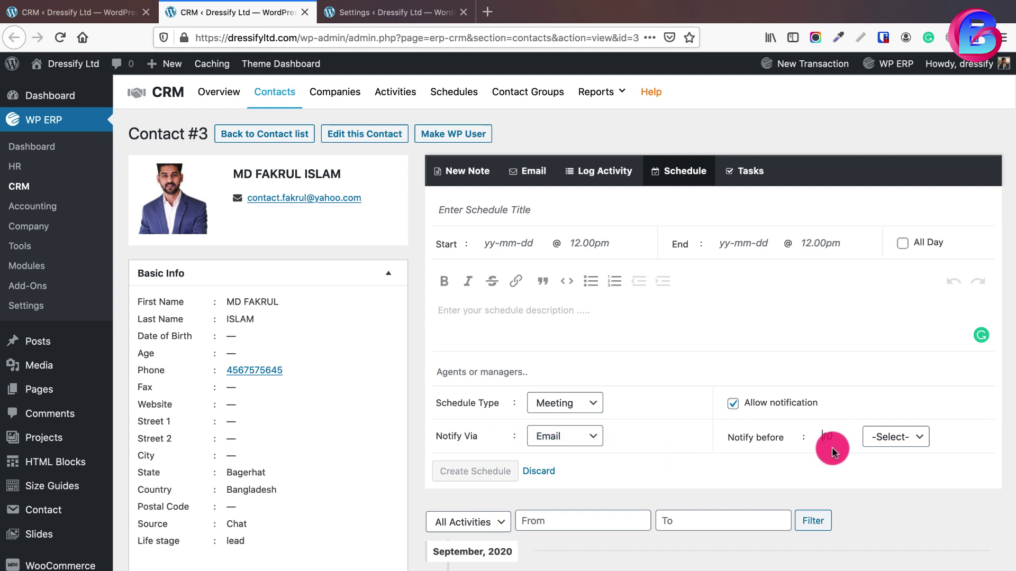
pyautogui.write('10')
pyautogui.click(901, 434)
pyautogui.click(900, 460)
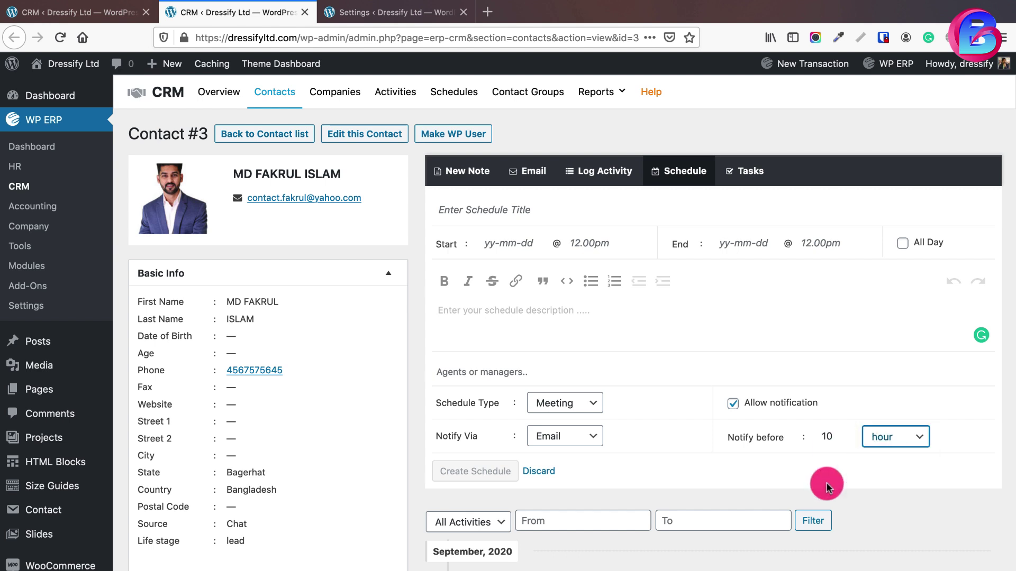
# Step: Add Miss Receptionist to the schedule and title it "Exclusive Dealership Proposal"
pyautogui.click(596, 372)
pyautogui.click(488, 418)
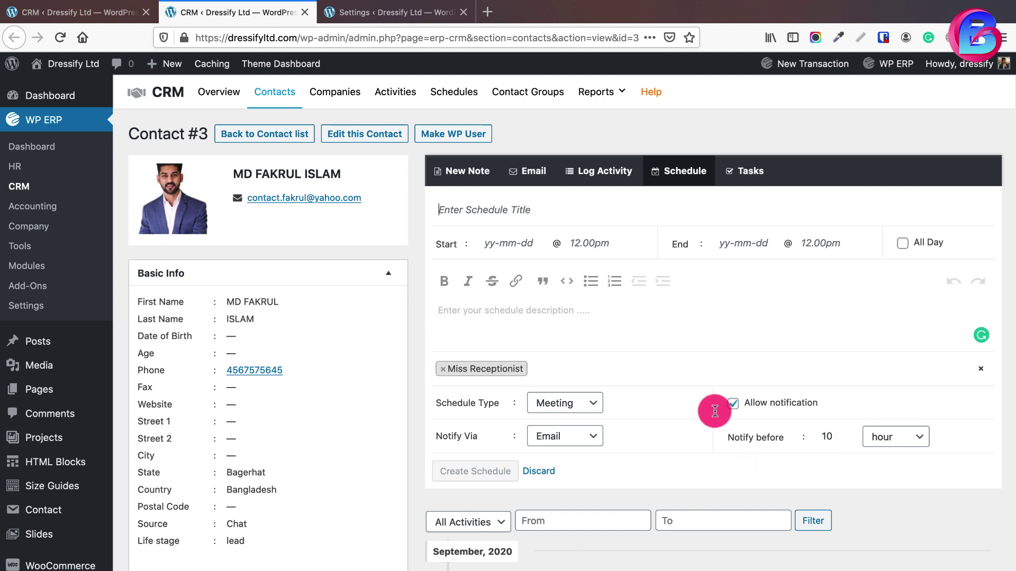
pyautogui.write('Exclu')
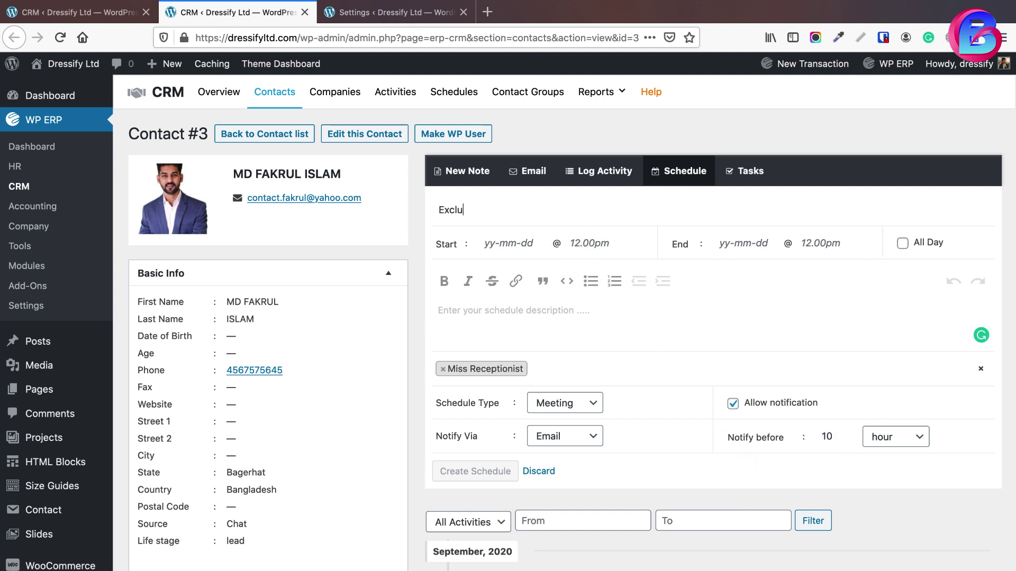
pyautogui.write('lership Proposa')
# Step: Set the schedule to start on 2020-09-17 at 3:00pm and end on 2020-09-17 at 5:00pm
pyautogui.click(522, 243)
pyautogui.click(608, 245)
pyautogui.click(745, 243)
pyautogui.click(825, 361)
pyautogui.click(823, 244)
pyautogui.click(818, 289)
# Step: Describe the meeting as discussing with the client the exclusive dealership of our products in 3 different locations in Dhaka city, accepting the grammar corrections
pyautogui.click(564, 310)
pyautogui.write('In thi')
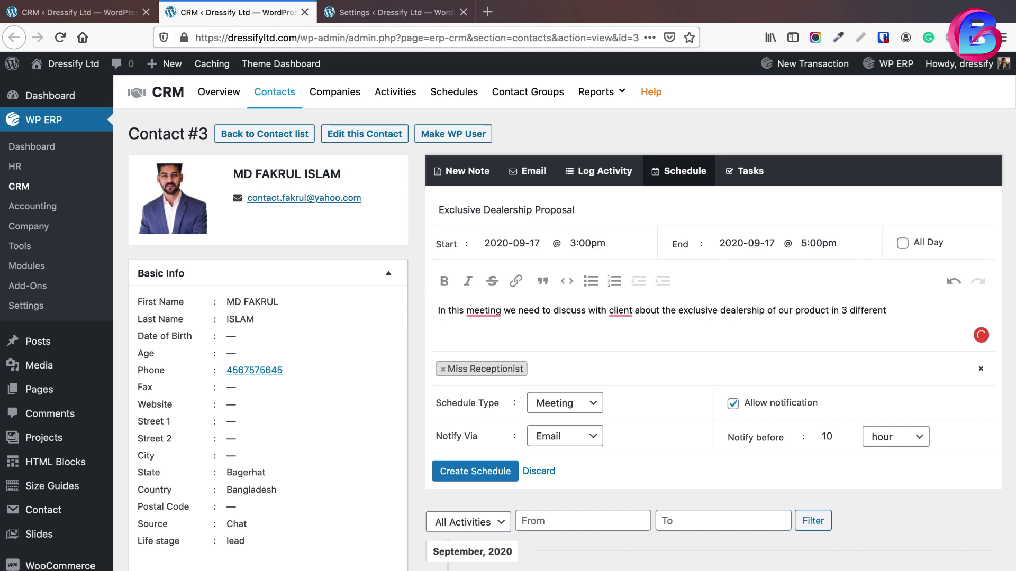
pyautogui.write('a city.')
pyautogui.moveTo(484, 312)
pyautogui.click(487, 338)
pyautogui.click(623, 339)
pyautogui.click(828, 337)
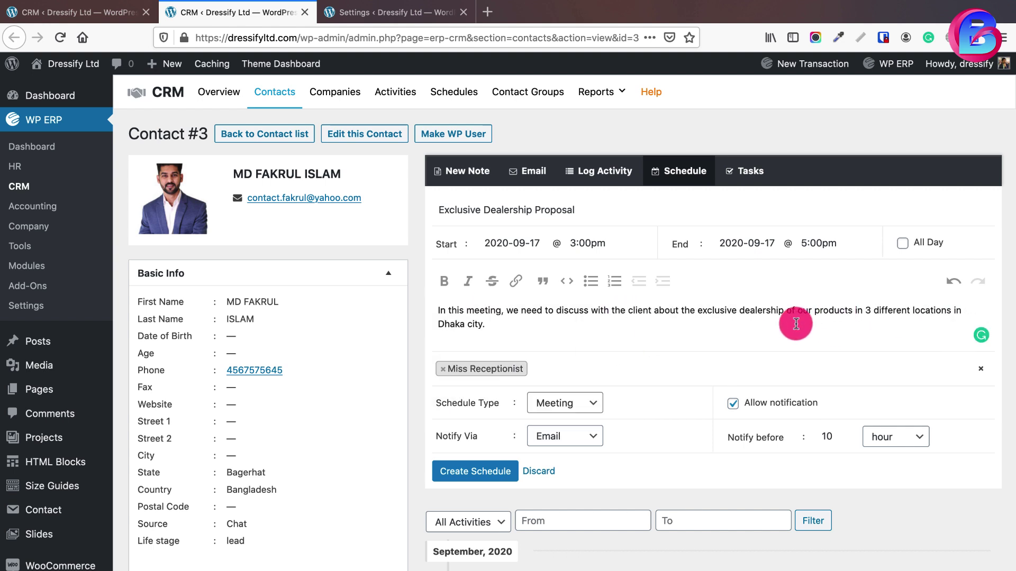
# Step: Add "Meeting location: Our Mirpur Branch Office" and the branch's postal address below the description and create the schedule
pyautogui.click(791, 324)
pyautogui.press('Return')
pyautogui.press('Return')
pyautogui.write('Meeting location: Our Mirpur Branch Office (1st floor, room:')
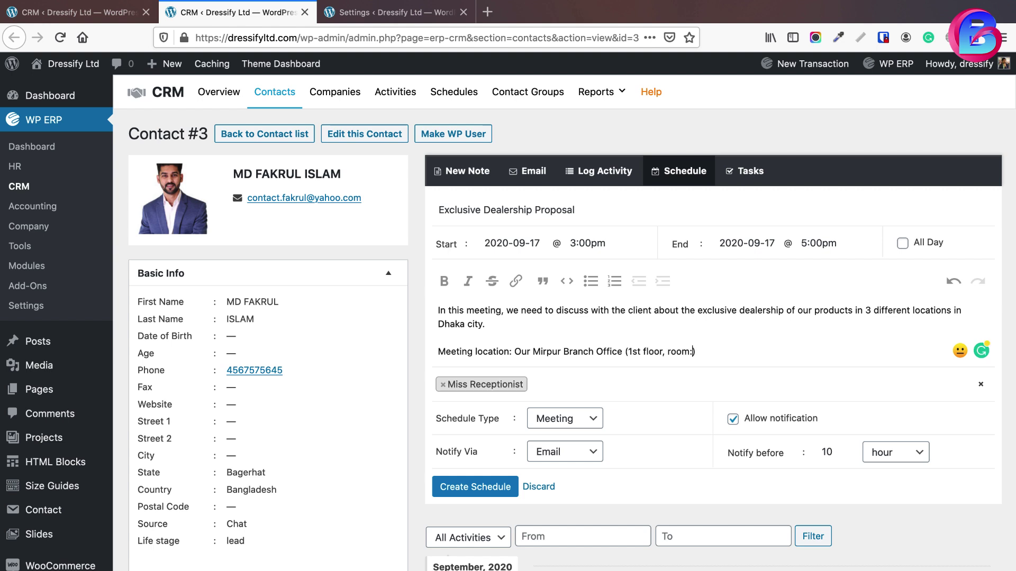
pyautogui.press('BackSpace')
pyautogui.press('BackSpace')
pyautogui.press('BackSpace')
pyautogui.press('BackSpace')
pyautogui.press('BackSpace')
pyautogui.press('BackSpace')
pyautogui.press('BackSpace')
pyautogui.press('BackSpace')
pyautogui.press('BackSpace')
pyautogui.press('BackSpace')
pyautogui.press('BackSpace')
pyautogui.press('BackSpace')
pyautogui.press('BackSpace')
pyautogui.press('BackSpace')
pyautogui.press('BackSpace')
pyautogui.press('BackSpace')
pyautogui.press('BackSpace')
pyautogui.press('BackSpace')
pyautogui.press('BackSpace')
pyautogui.press('BackSpace')
pyautogui.press('Return')
pyautogui.write('Address: 1st floor, Room: 3, Super Market, Mirpur, Dhaka 1216.')
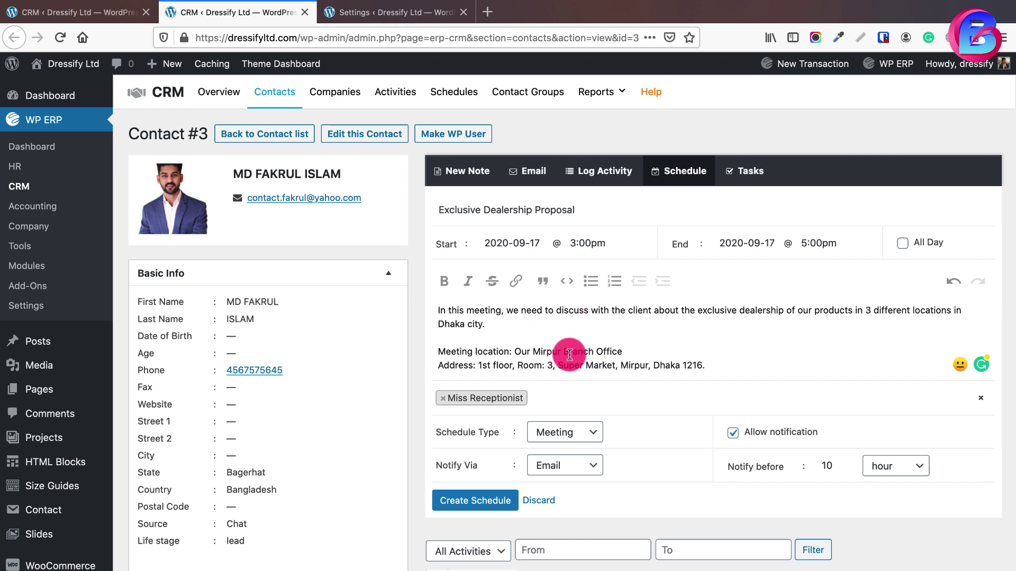
pyautogui.click(486, 503)
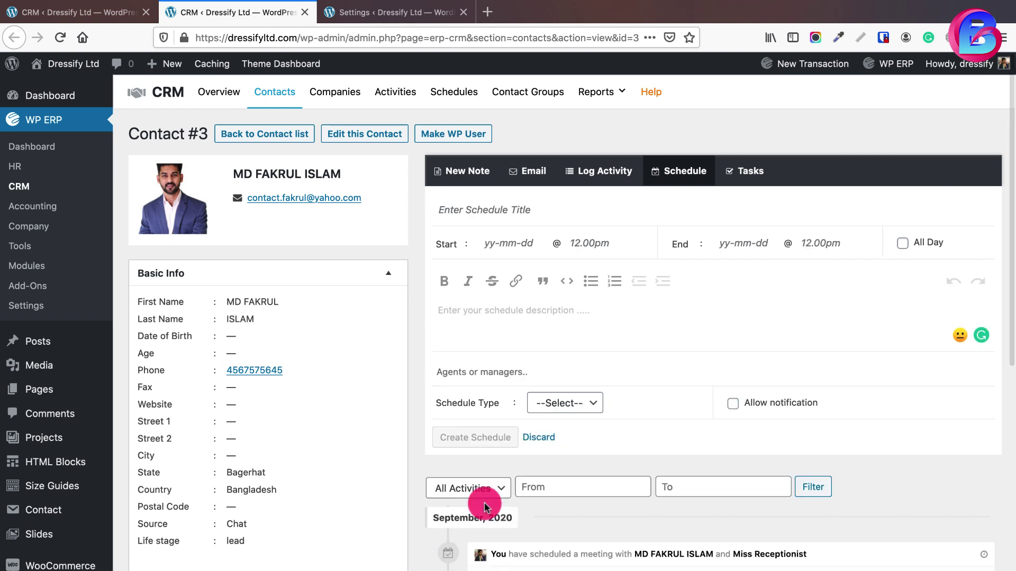
# Step: Open a new task for the contact and view the agents and managers it can be assigned to
pyautogui.click(748, 170)
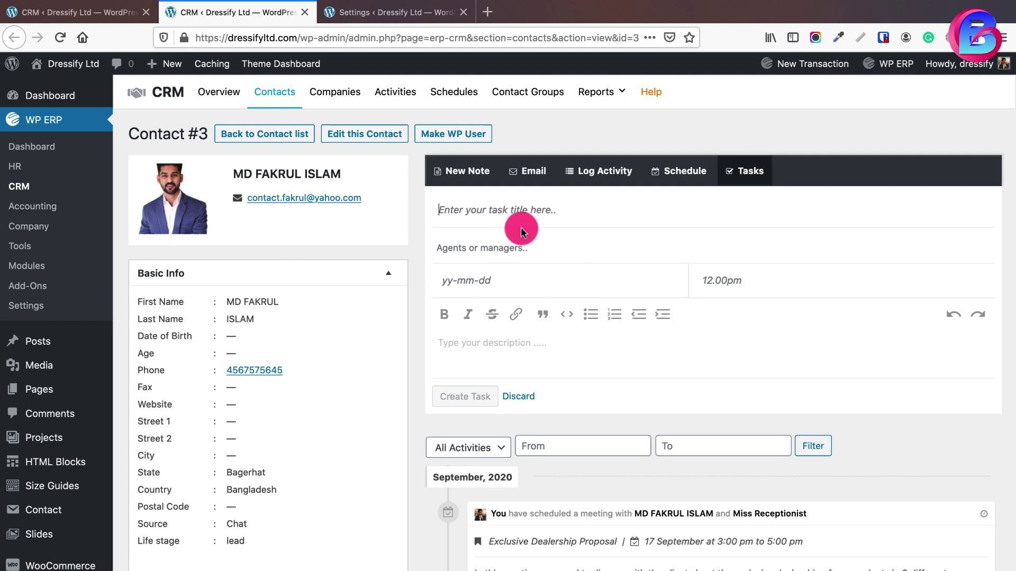
pyautogui.click(516, 246)
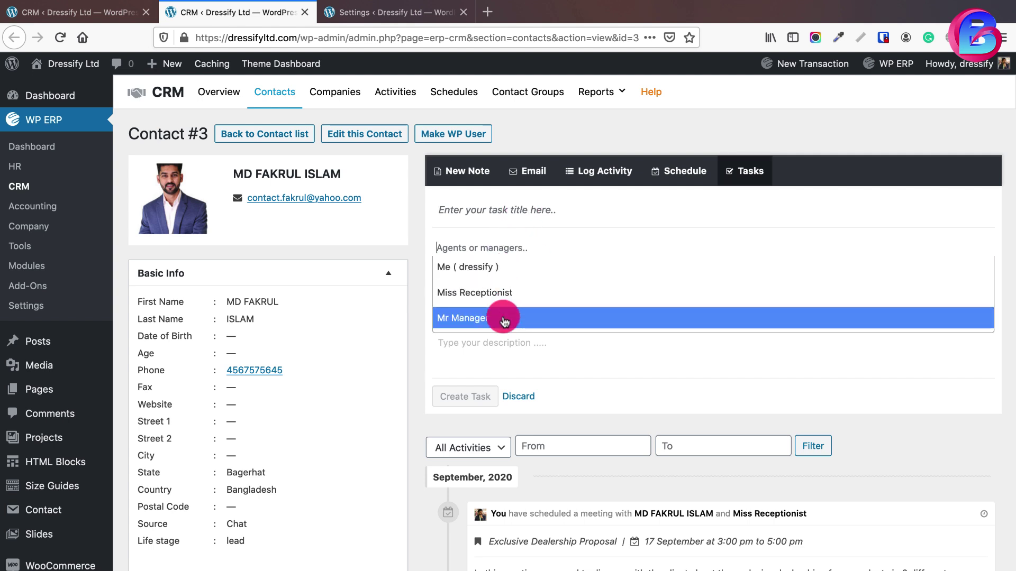
pyautogui.click(517, 354)
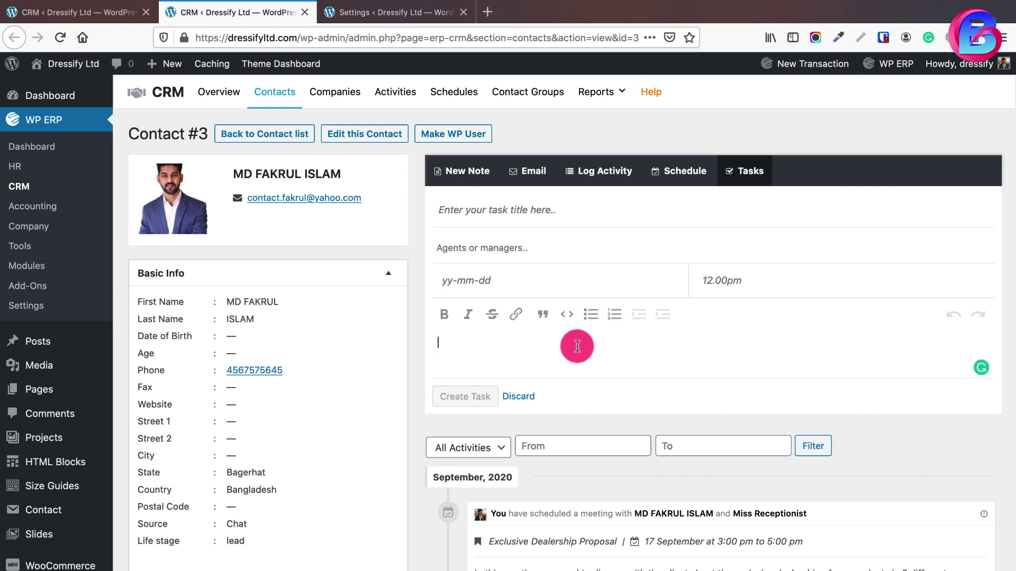
# Step: Title the task "Prepare meeting room at mirpur branch" and assign it to Miss Receptionist
pyautogui.click(552, 212)
pyautogui.write('Prepare meeting room at mirpur branch')
pyautogui.click(527, 245)
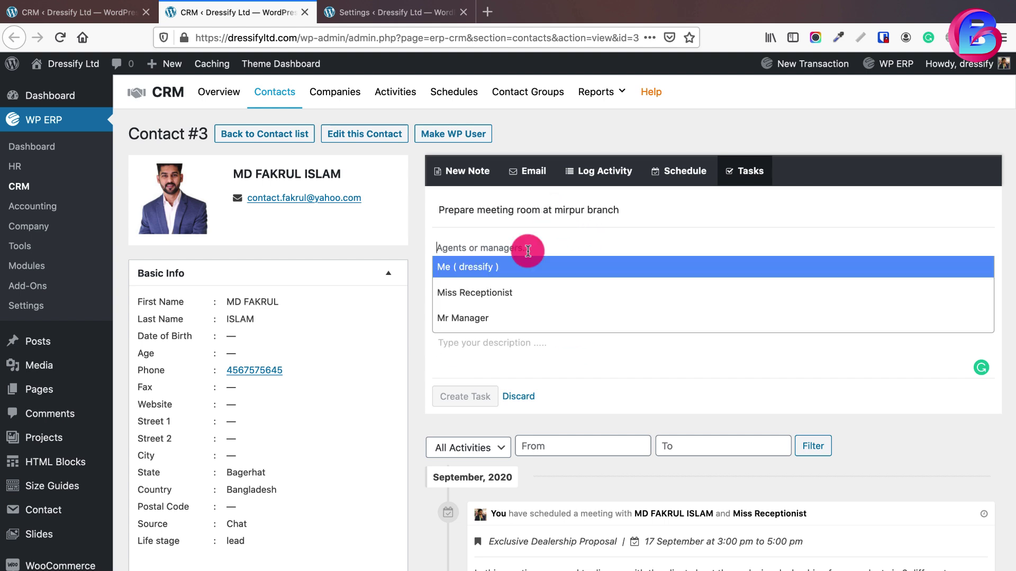
pyautogui.click(522, 290)
# Step: Set the task's date to 2020-09-17 and its time to 2:00pm
pyautogui.click(522, 286)
pyautogui.click(526, 342)
pyautogui.click(720, 281)
pyautogui.click(719, 370)
# Step: Describe the task as preparing the room before 2:00 pm for the 17 Sep 3:00 pm meeting, sign it "Dressify", "Admin", and create it
pyautogui.write("We've got a meeting scheduled on 17 Sep at 3:00 pm. We")
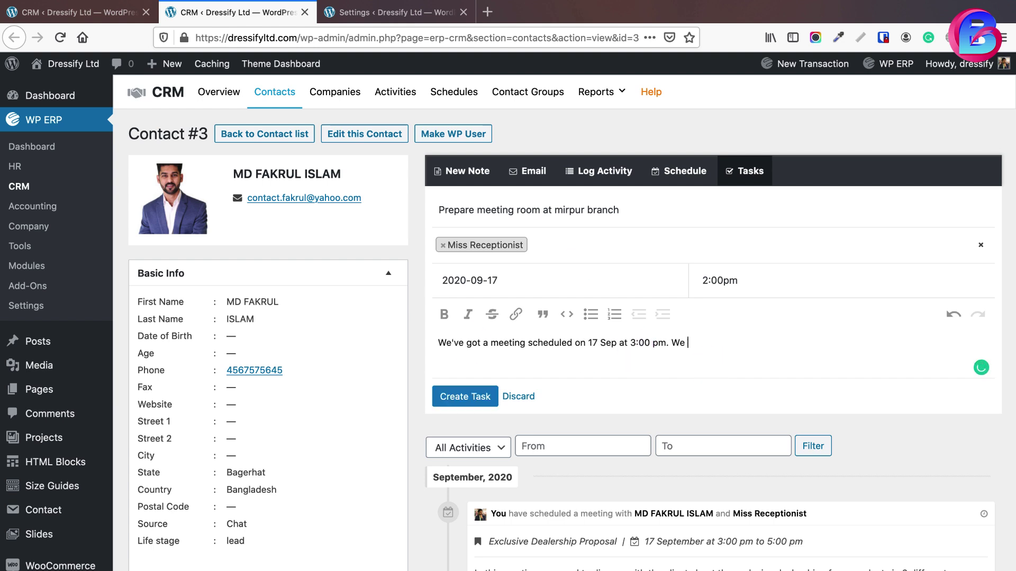
pyautogui.press('Return')
pyautogui.press('Return')
pyautogui.write('Dressify')
pyautogui.press('Return')
pyautogui.write('Admin')
pyautogui.click(483, 431)
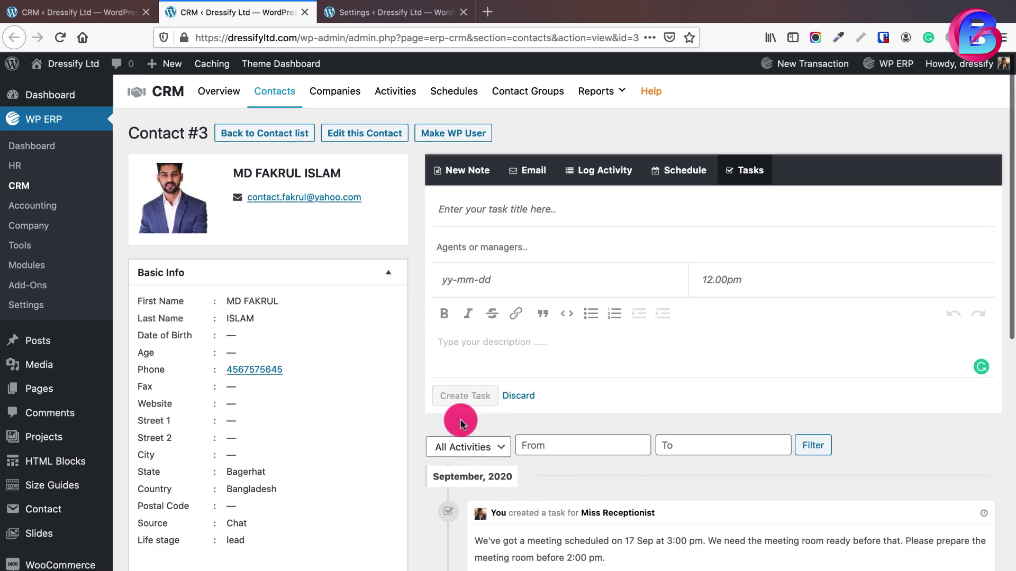
# Step: Review the task, meeting and email entries in the contact's activity feed
pyautogui.scroll(-5, 460, 420)
pyautogui.scroll(5, 544, 340)
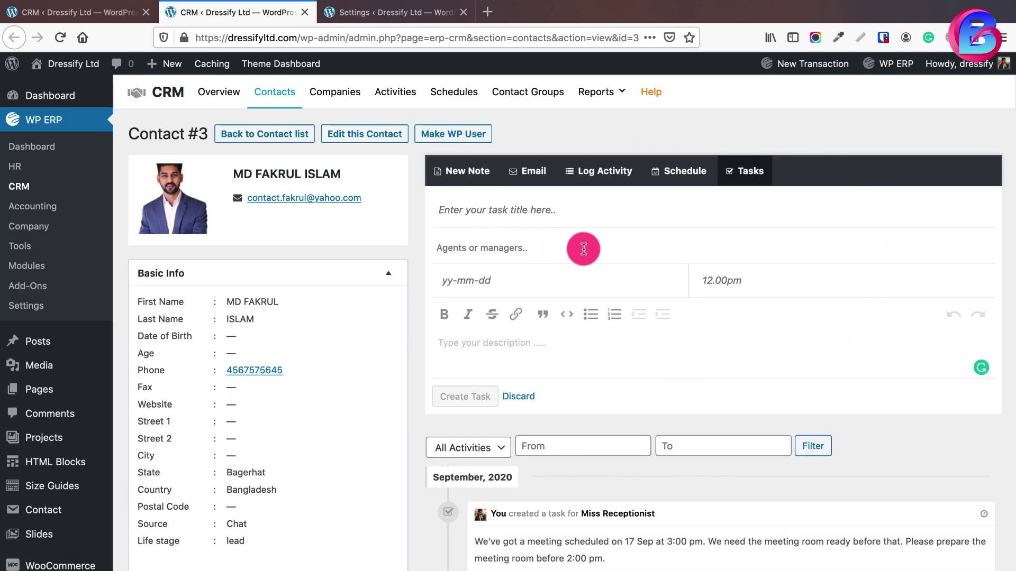
pyautogui.scroll(-6, 605, 290)
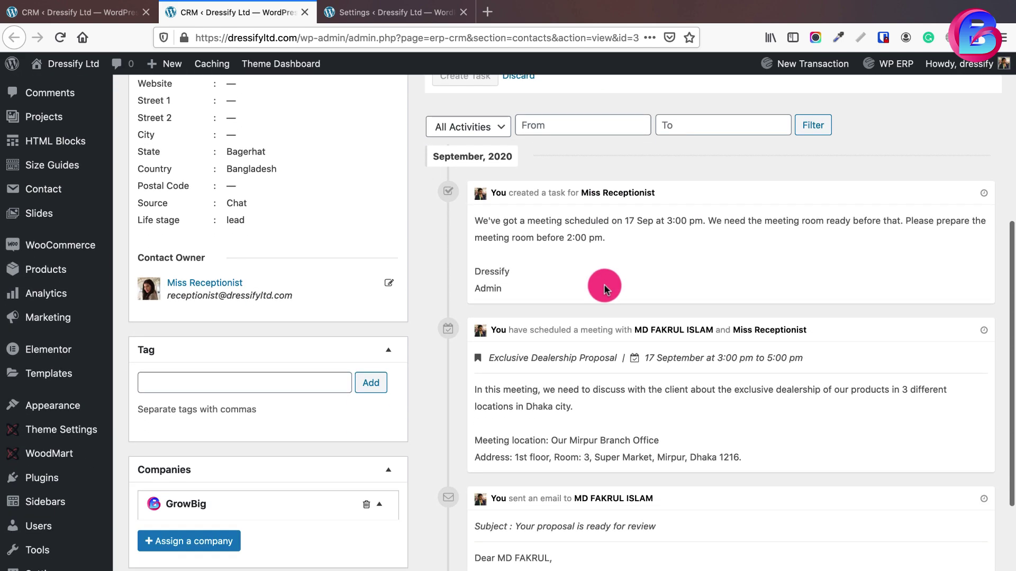
pyautogui.scroll(-5, 612, 340)
pyautogui.scroll(11, 613, 341)
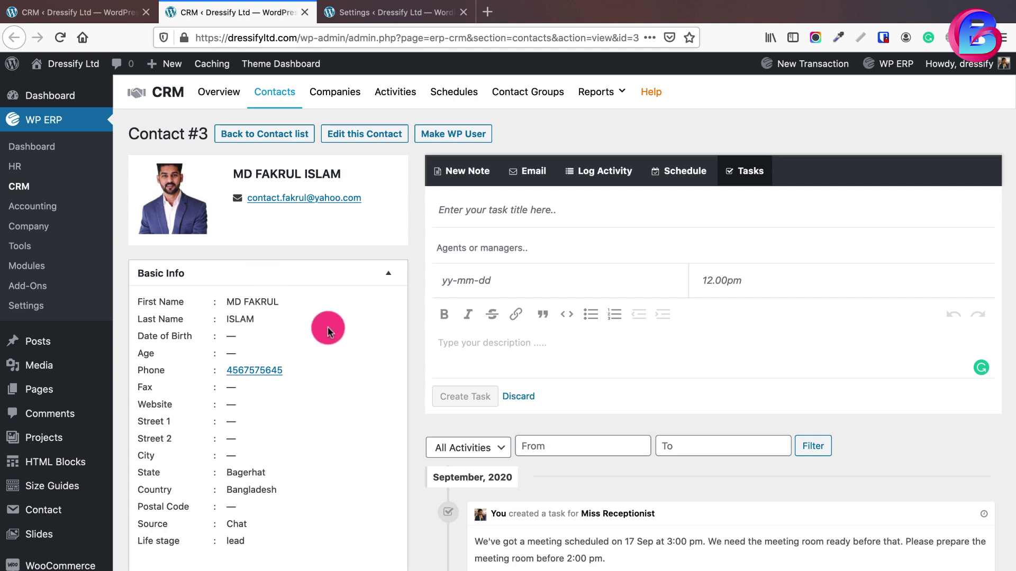
pyautogui.scroll(-3, 334, 343)
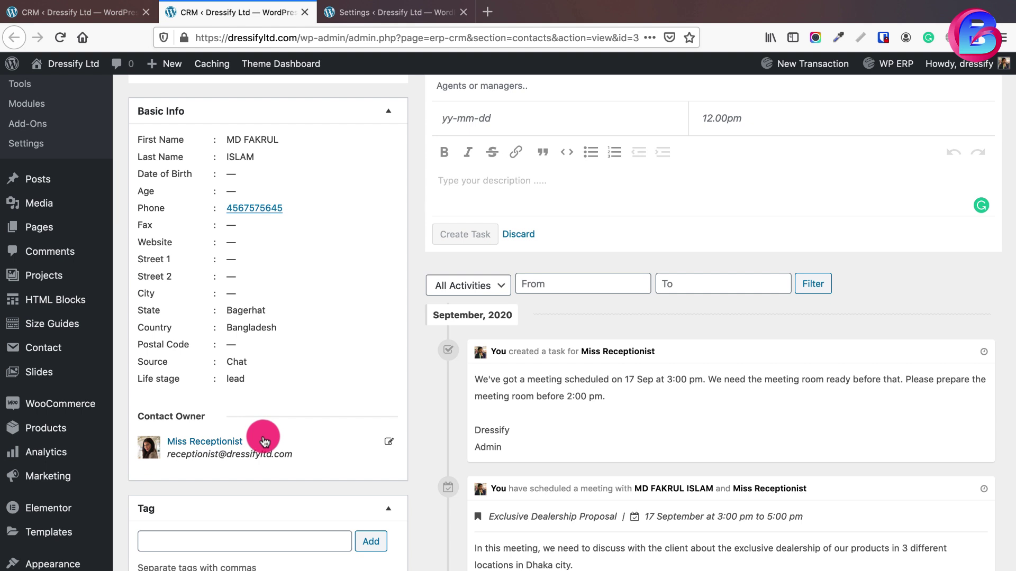
pyautogui.click(391, 444)
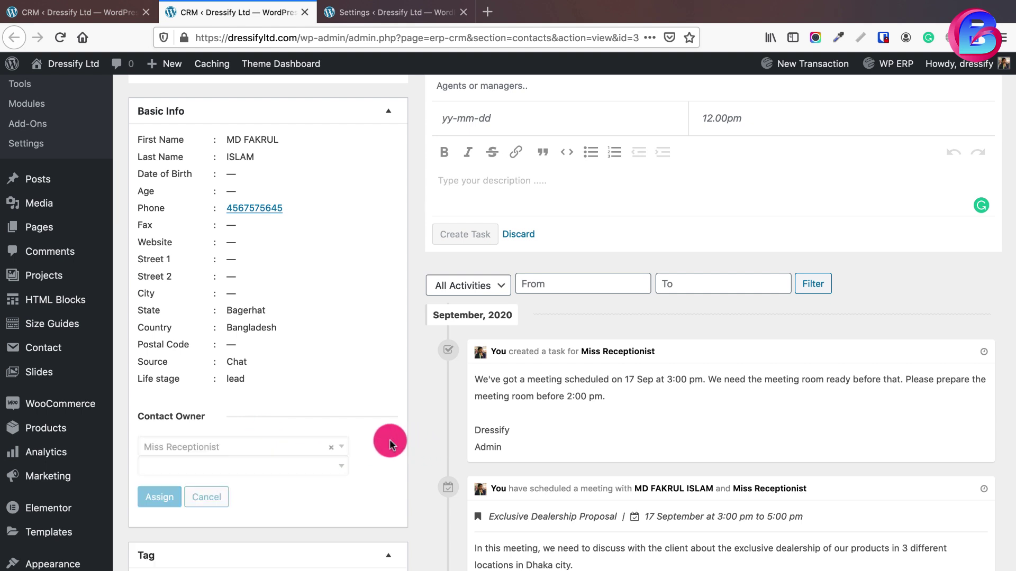
pyautogui.click(342, 450)
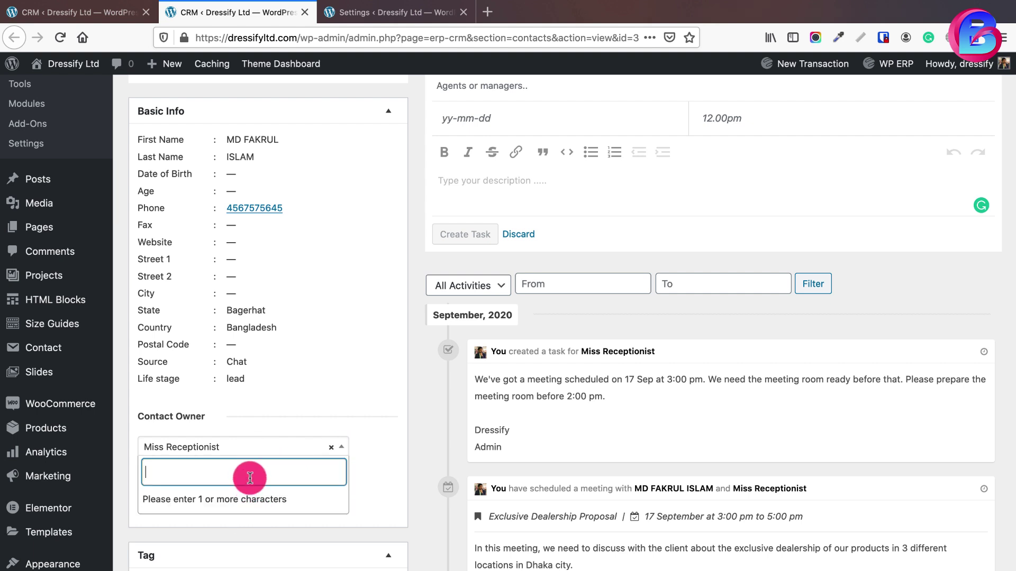
pyautogui.write('manager')
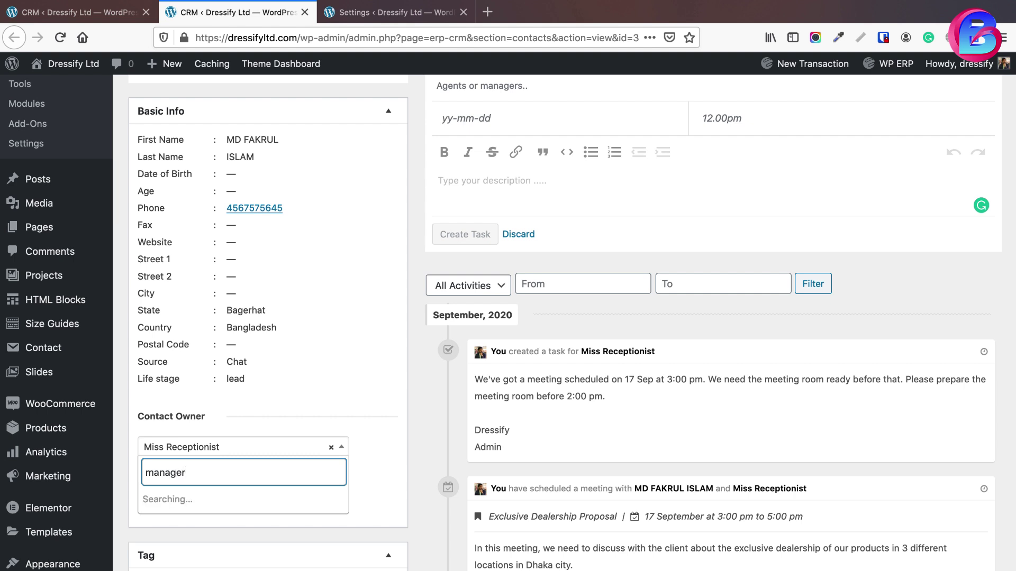
pyautogui.click(181, 497)
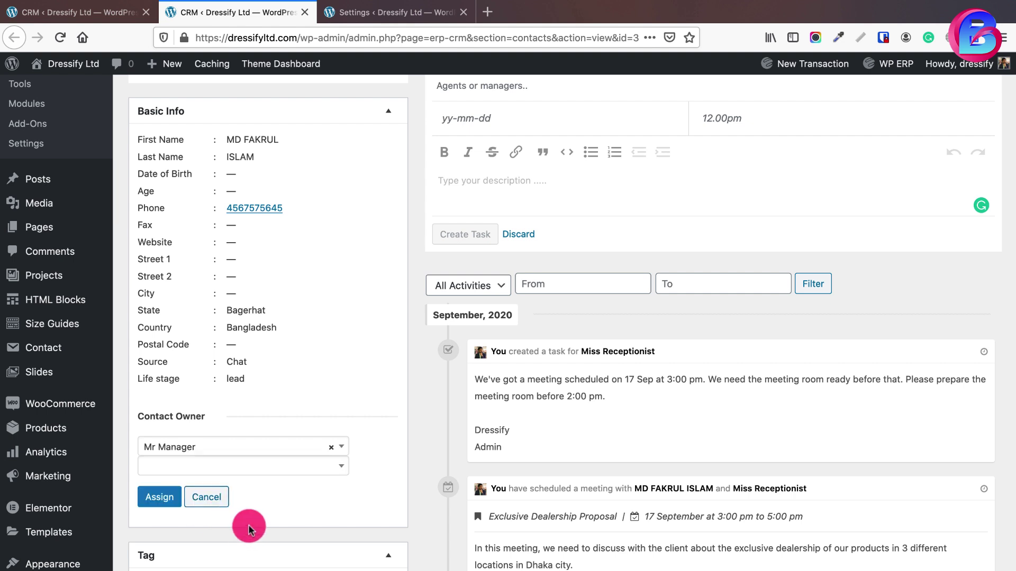
pyautogui.click(169, 498)
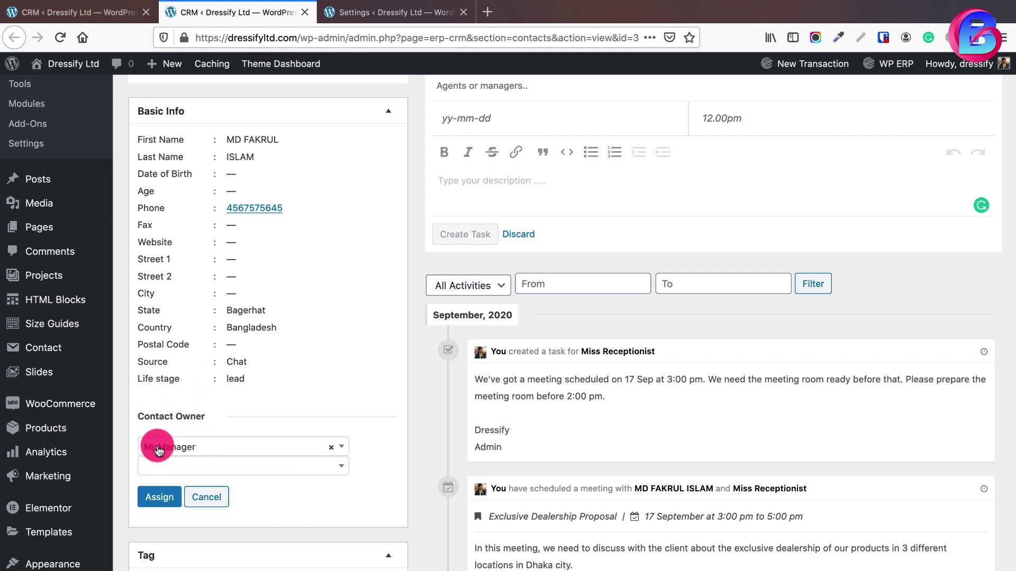
pyautogui.scroll(3, 581, 236)
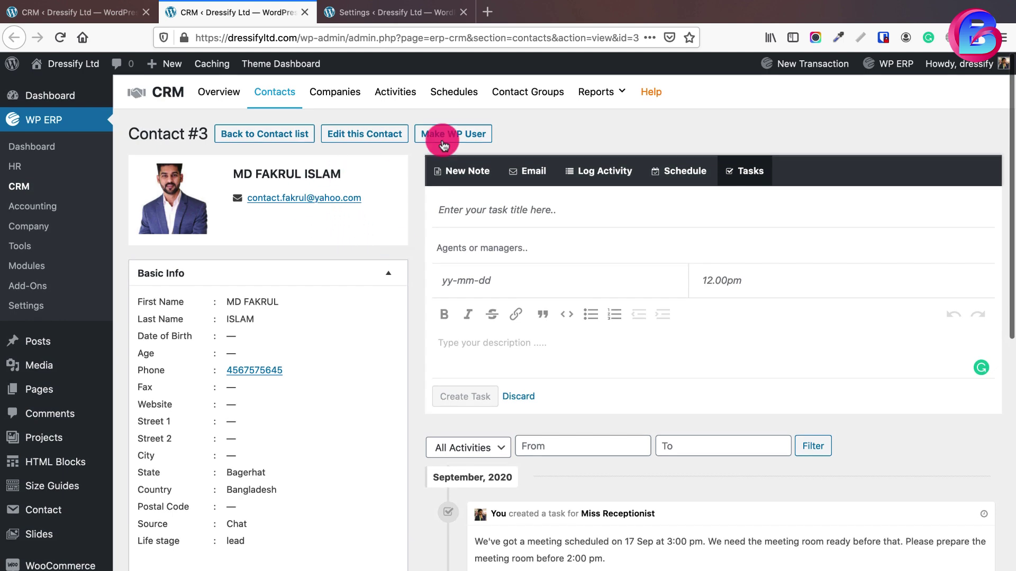
pyautogui.scroll(-7, 686, 341)
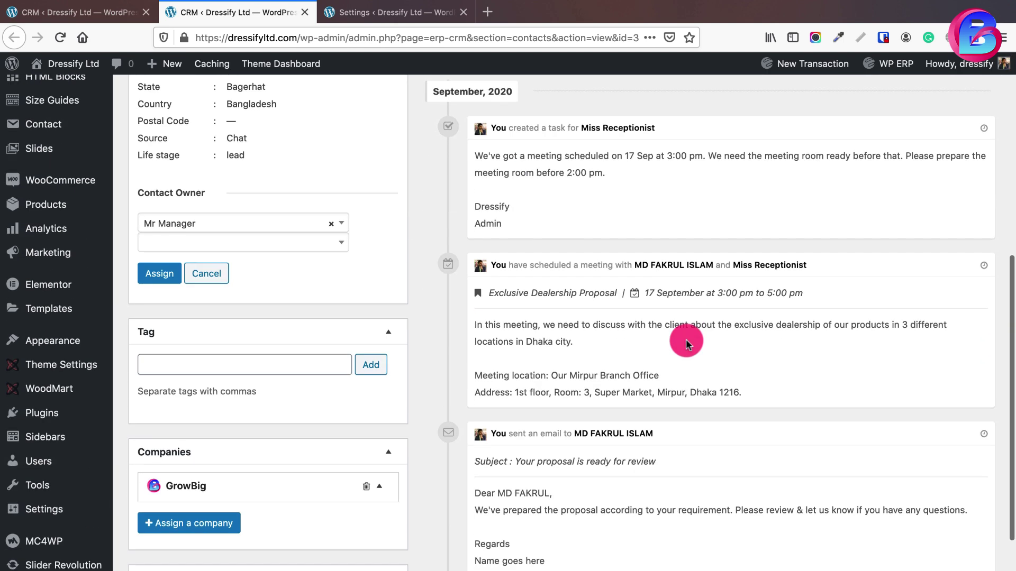
pyautogui.scroll(-3, 674, 463)
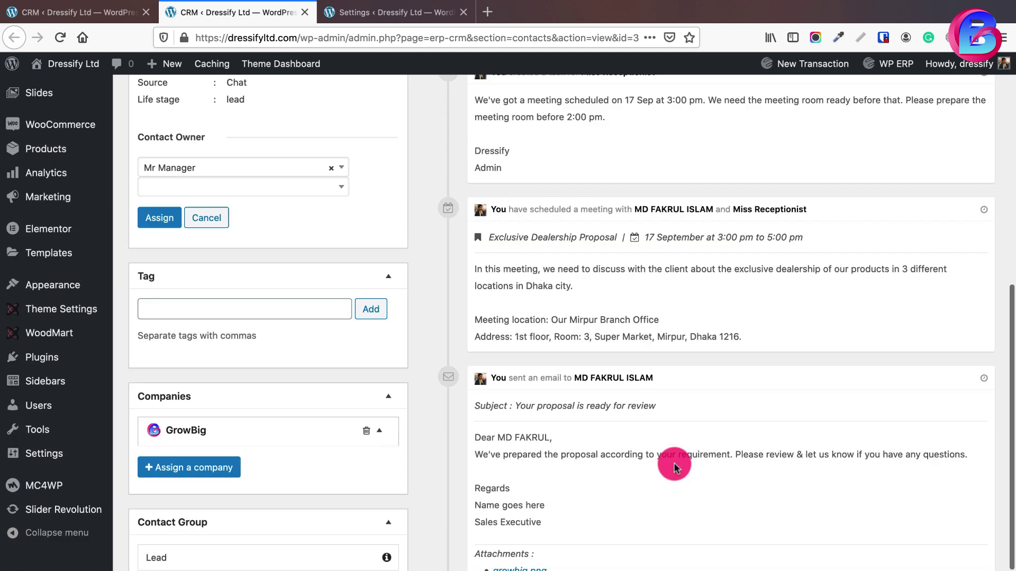
pyautogui.scroll(6, 674, 464)
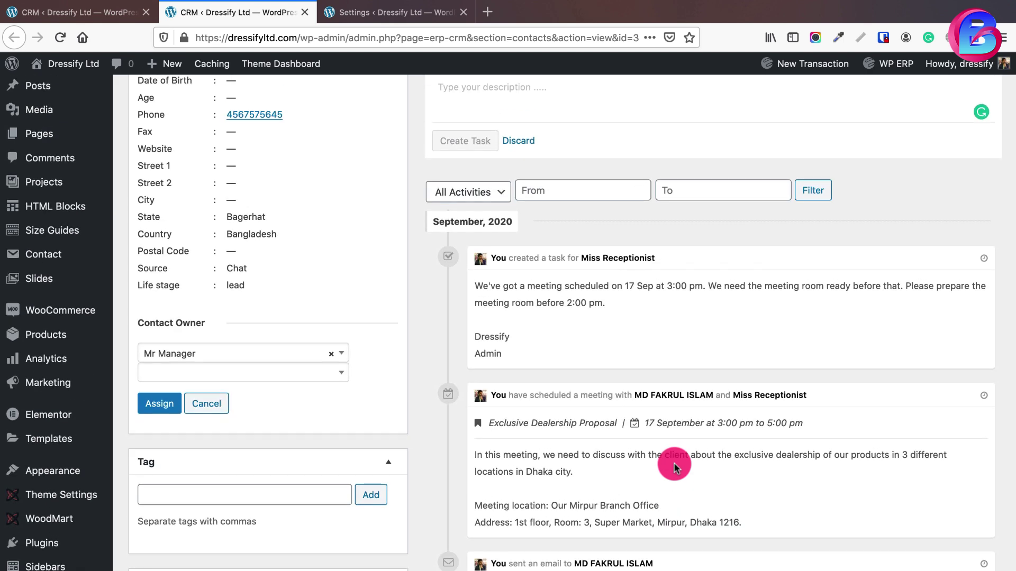
pyautogui.scroll(5, 674, 463)
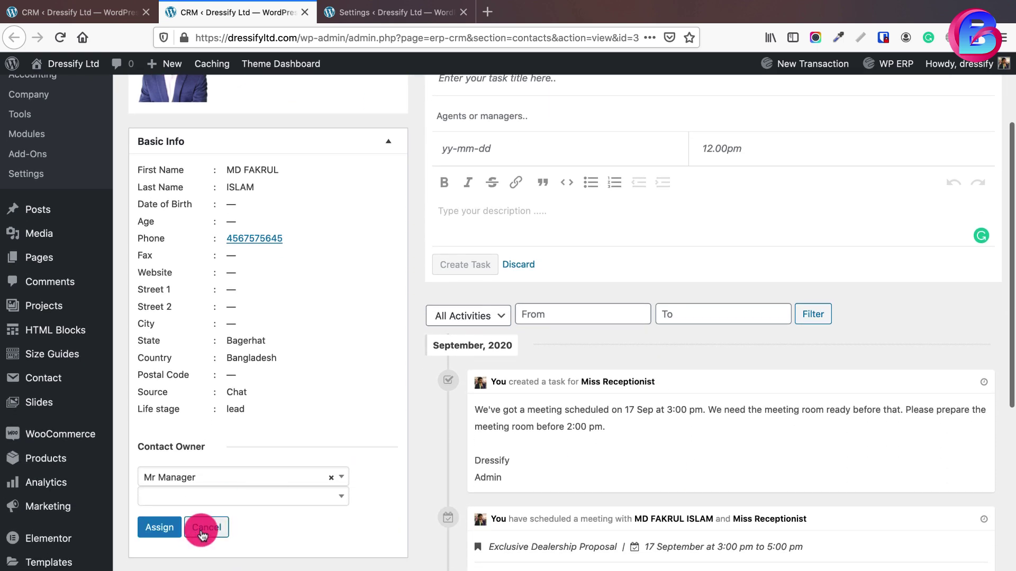
pyautogui.click(200, 526)
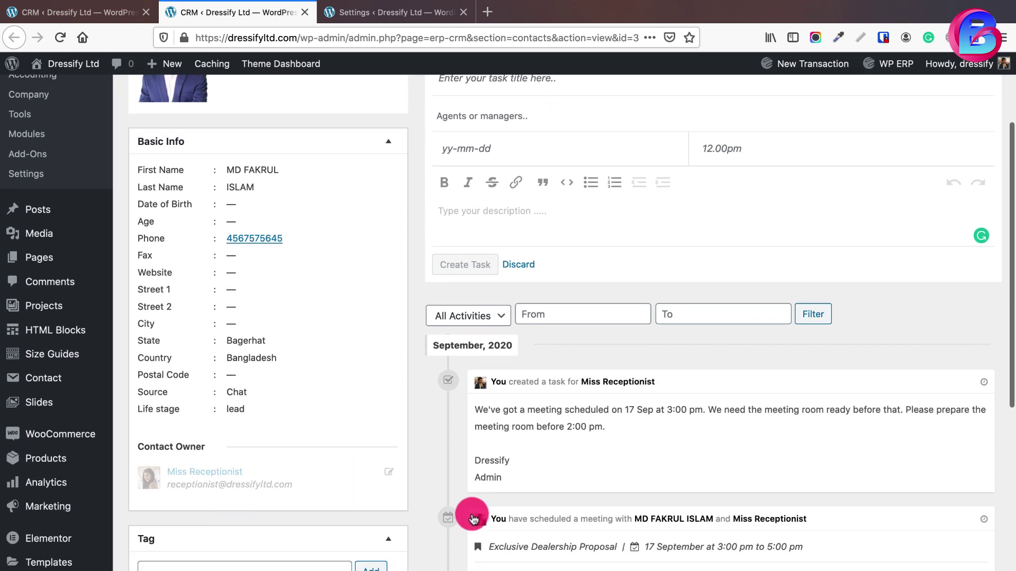
# Step: Open the contact's Yahoo Mail inbox in a new browser tab
pyautogui.scroll(3, 472, 561)
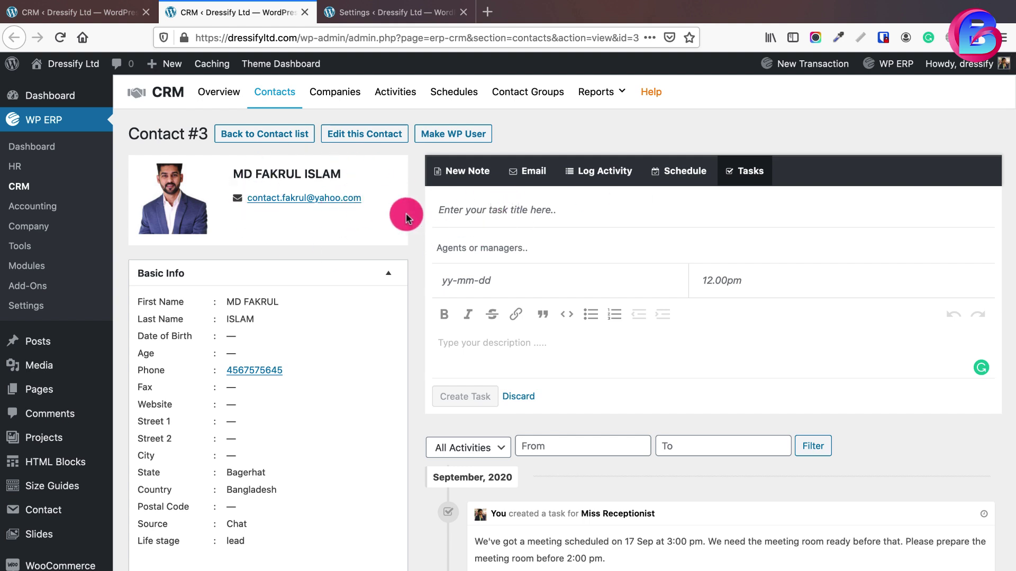
pyautogui.click(487, 12)
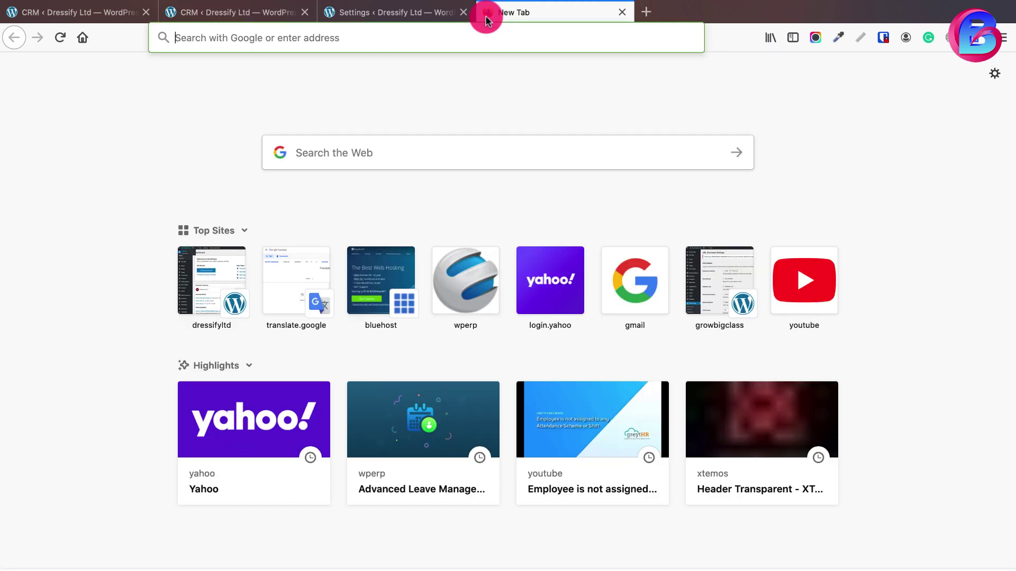
pyautogui.write('yahoo.com/d/folders/1')
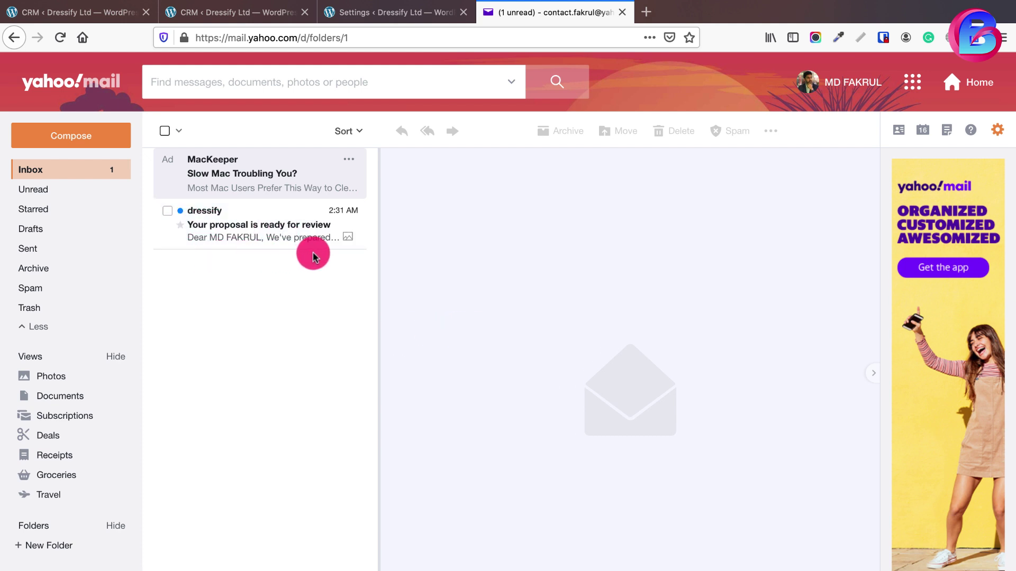
# Step: Switch back to the CRM contact page and highlight the sent email's subject in the activity feed
pyautogui.click(255, 15)
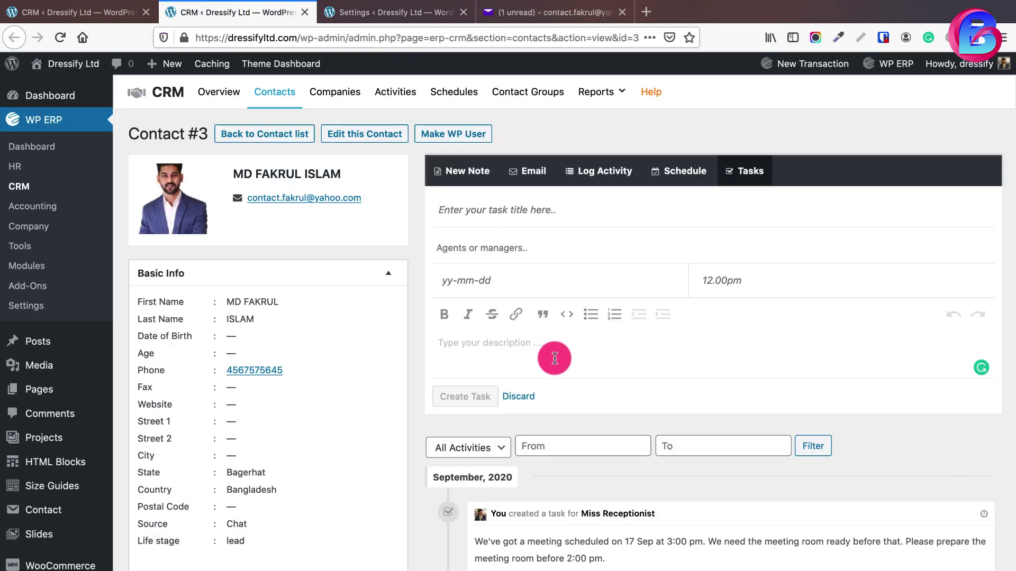
pyautogui.scroll(-12, 617, 414)
pyautogui.moveTo(520, 284); pyautogui.dragTo(658, 286)
# Step: Switch to Yahoo Mail and open the "Your proposal is ready for review" email to check its text and attachment
pyautogui.click(546, 16)
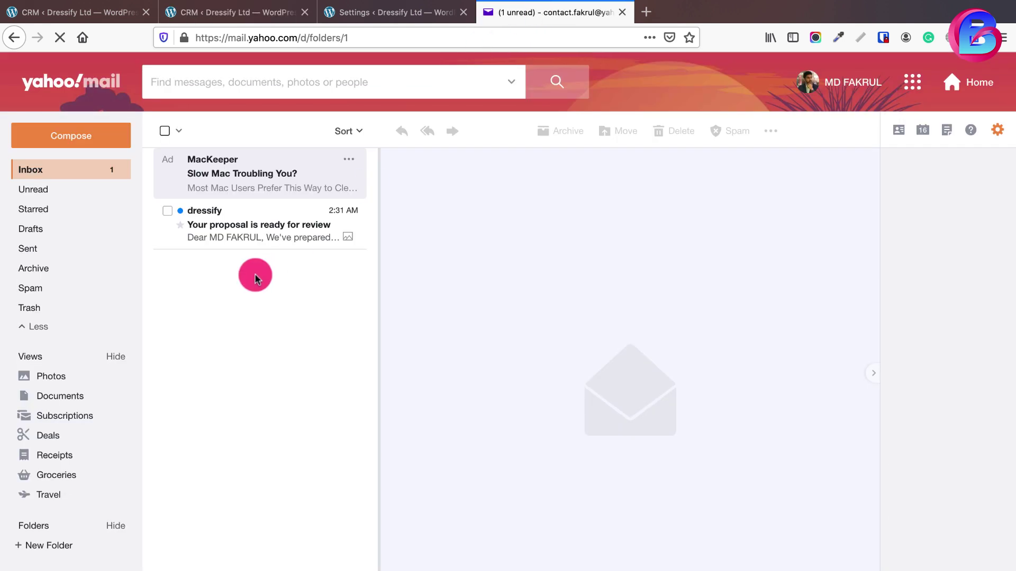
pyautogui.click(231, 237)
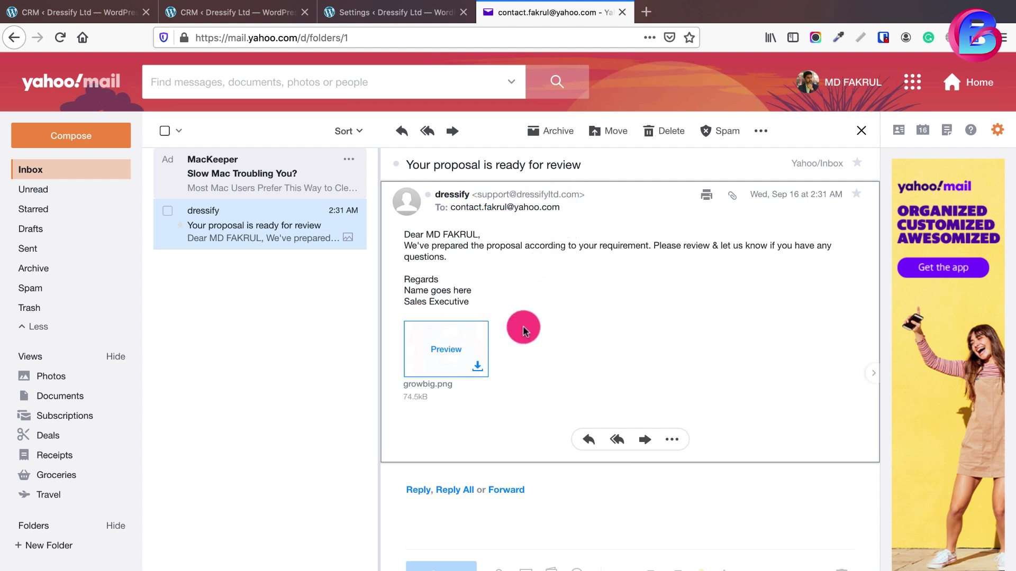
pyautogui.moveTo(438, 331)
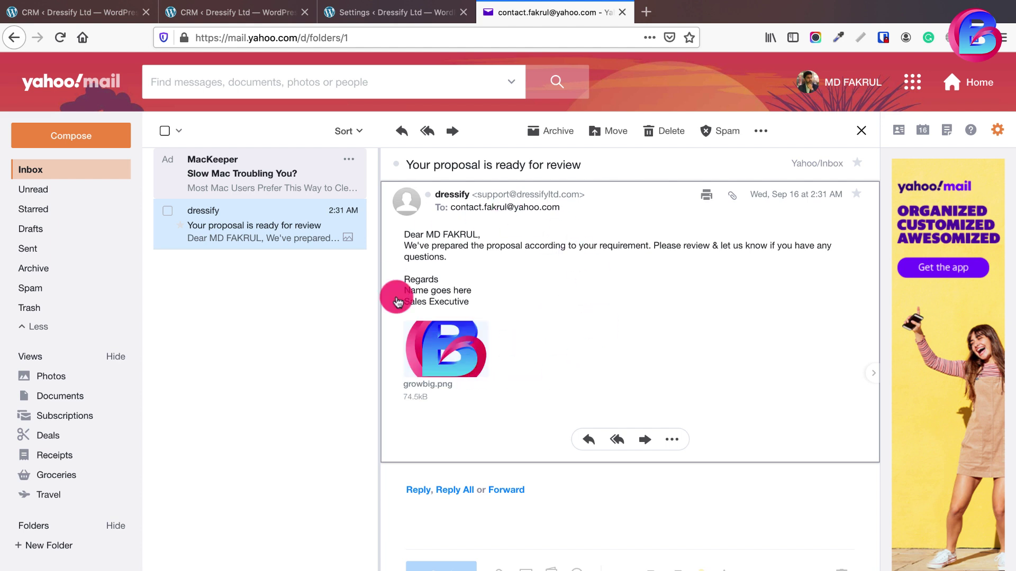
# Step: Reply to the email with "Thanks for your proposal. We liked your offer. Please let us know how to proceed for next step. Thanks" and send it
pyautogui.click(586, 441)
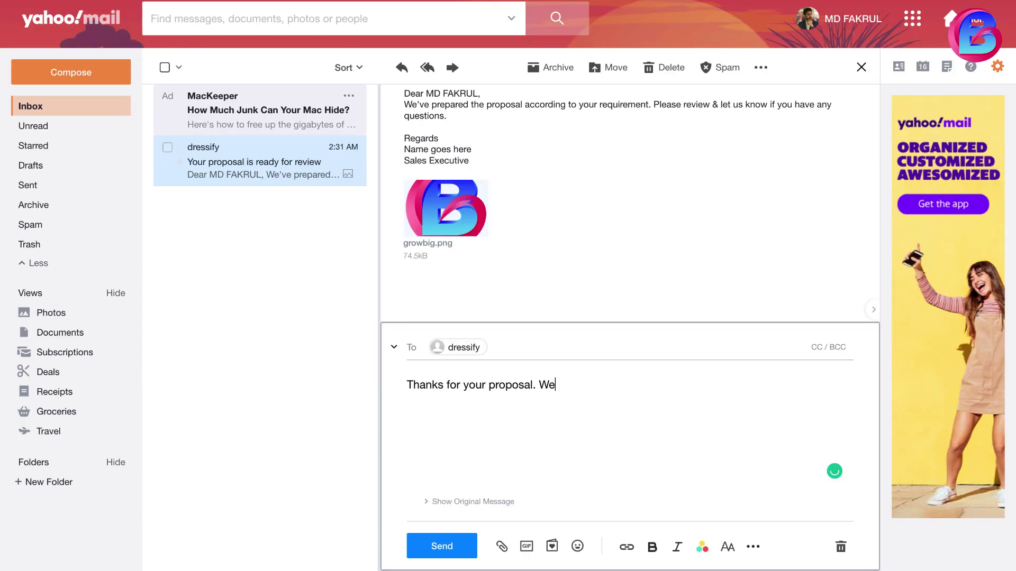
pyautogui.write('us know how to proceed for next step. Thanks')
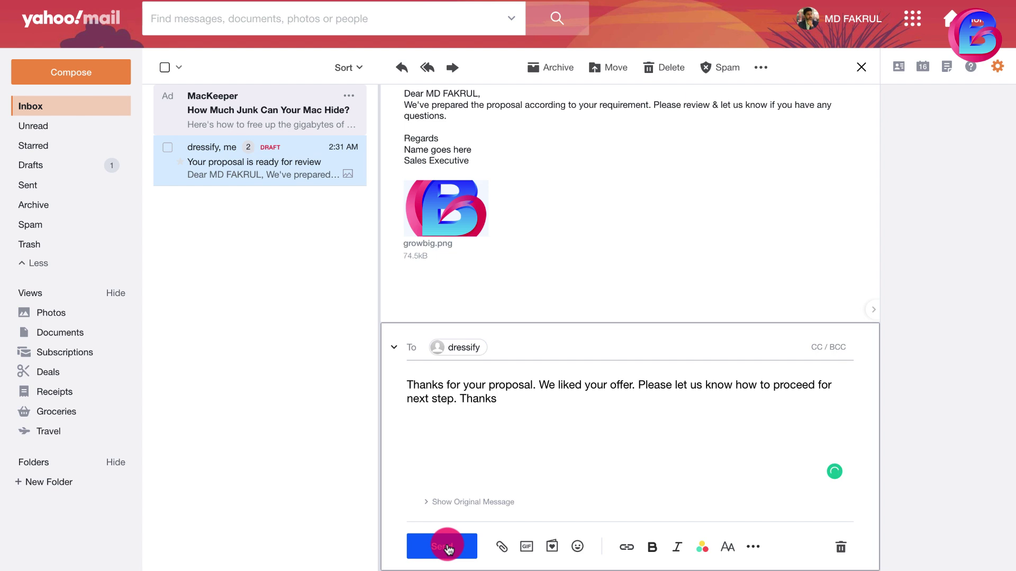
pyautogui.click(447, 547)
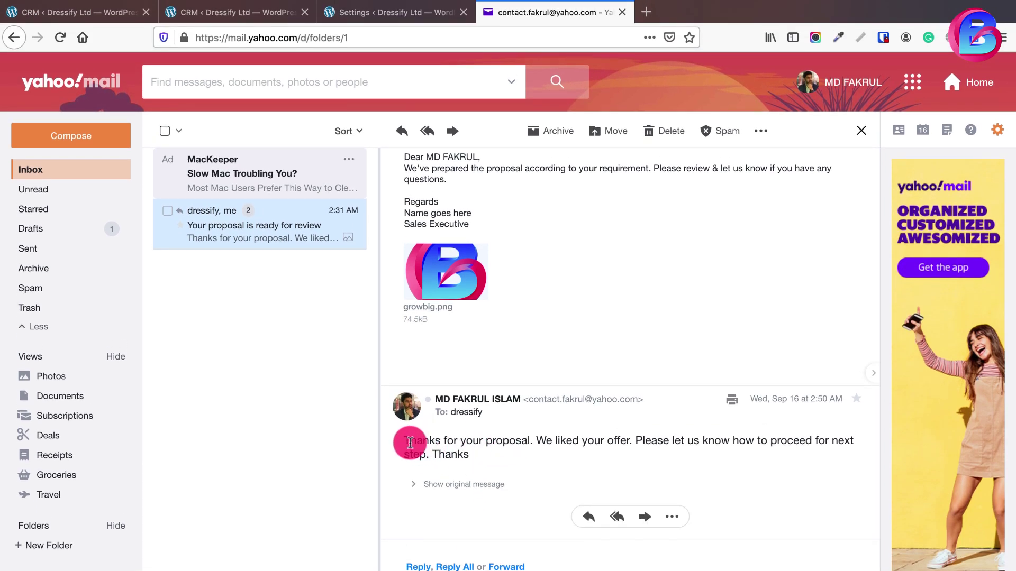
# Step: Switch back to the CRM contact page and check the activity feed for the contact's email reply
pyautogui.click(259, 10)
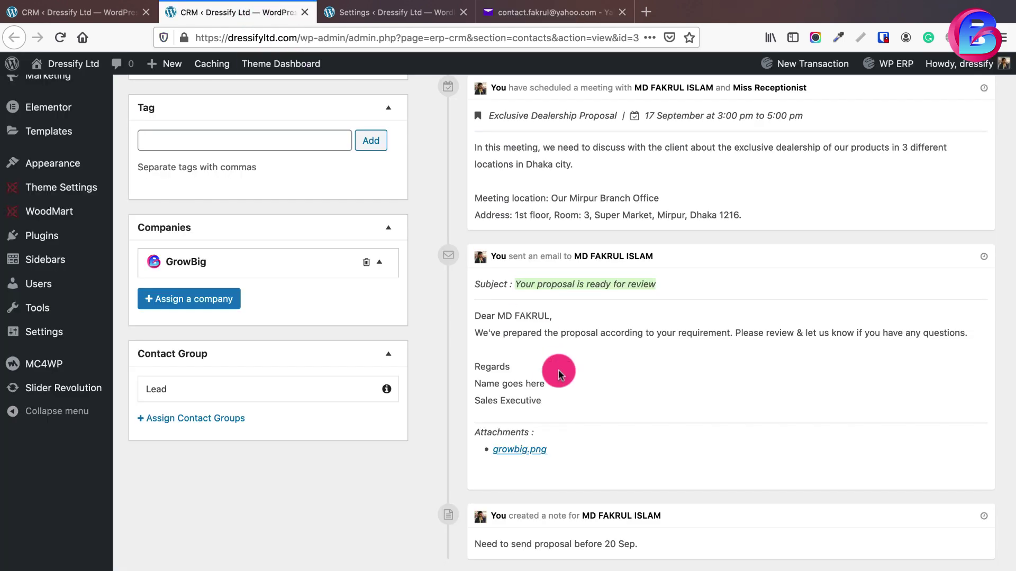
pyautogui.scroll(6, 558, 370)
pyautogui.scroll(-5, 558, 361)
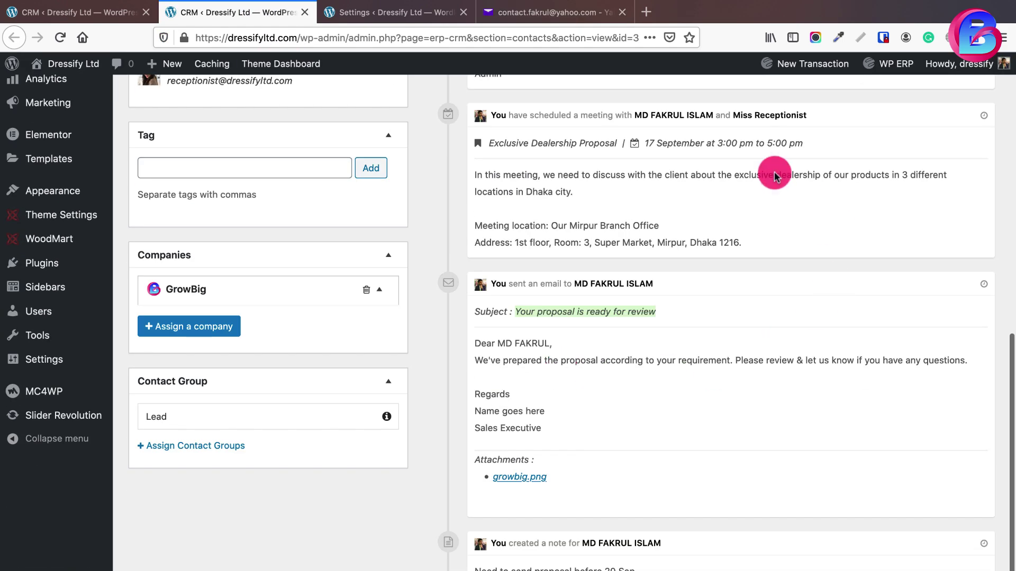
pyautogui.scroll(3, 674, 363)
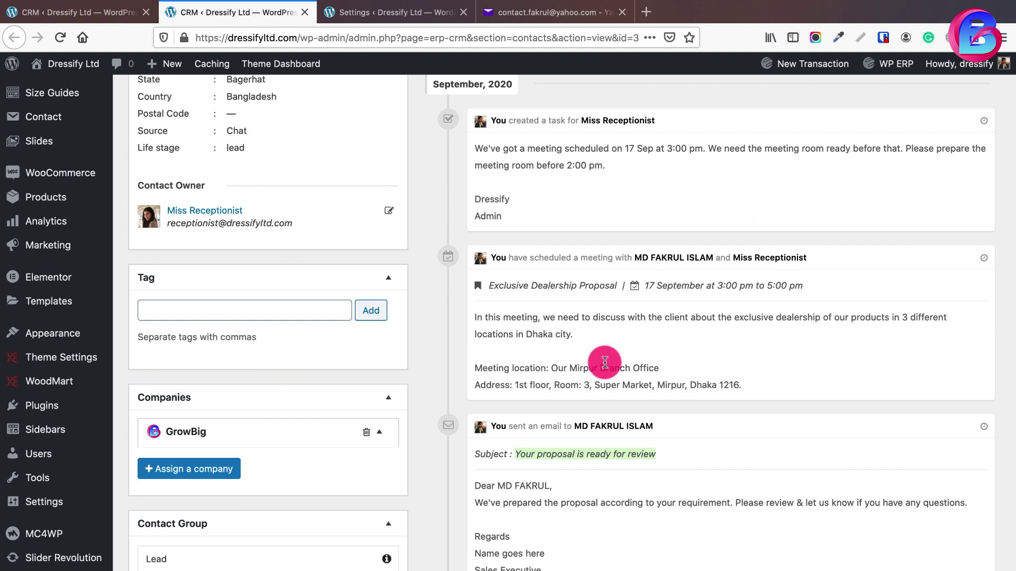
pyautogui.scroll(1, 604, 368)
pyautogui.scroll(5, 604, 367)
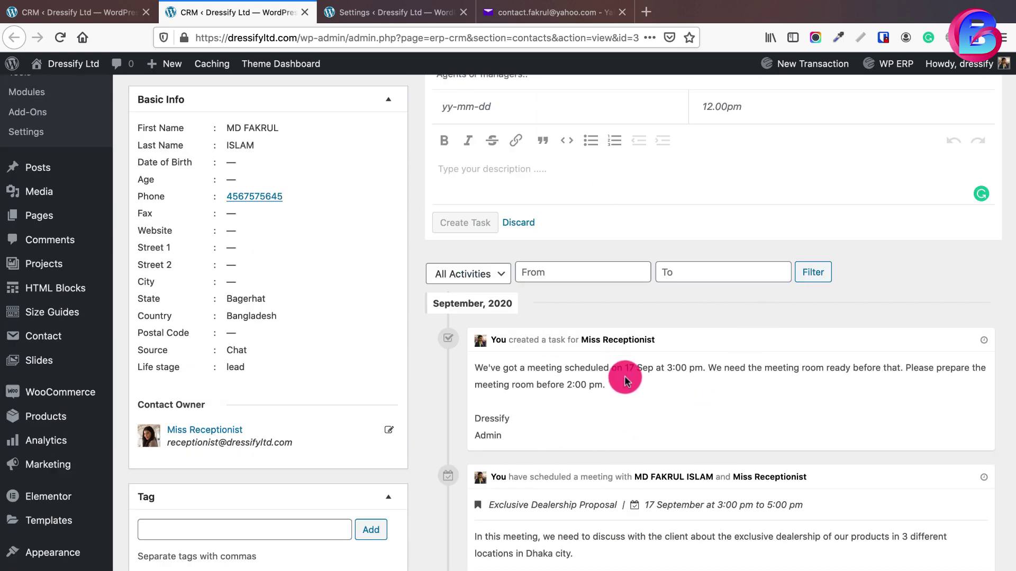
pyautogui.scroll(4, 624, 377)
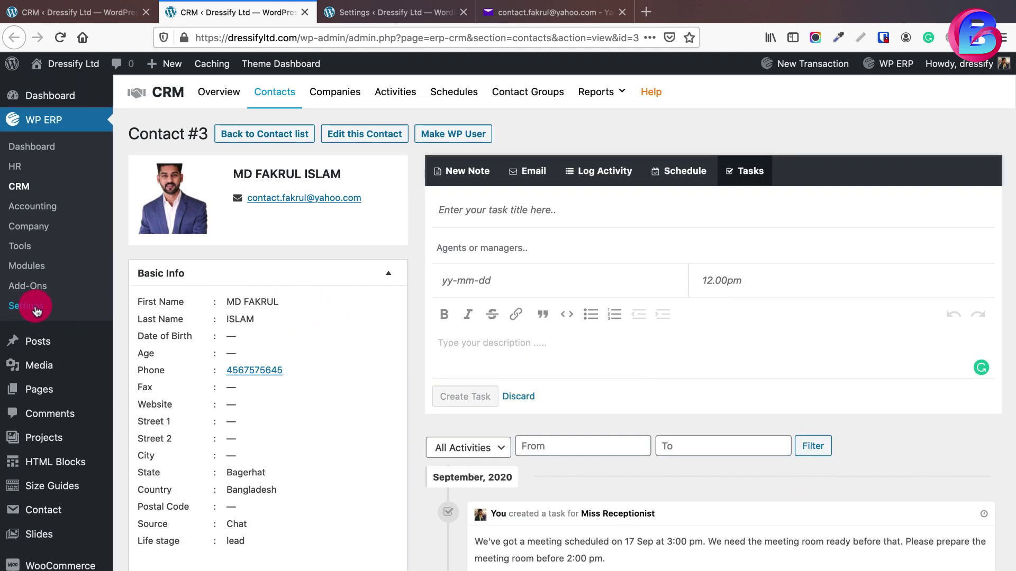
# Step: Review the WP ERP email sender options and the CRM Email Connectivity settings, and close the settings page
pyautogui.click(381, 12)
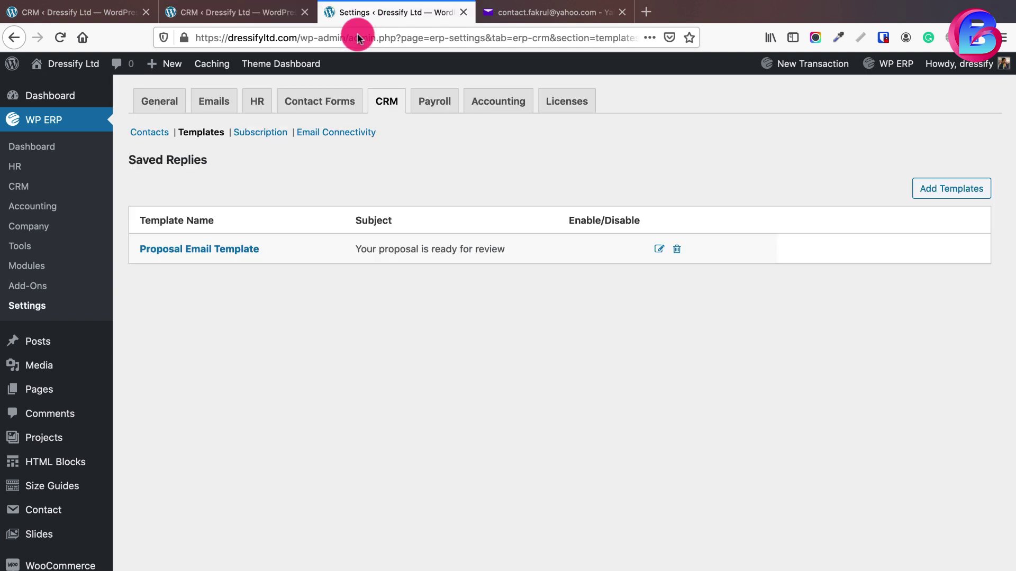
pyautogui.click(214, 103)
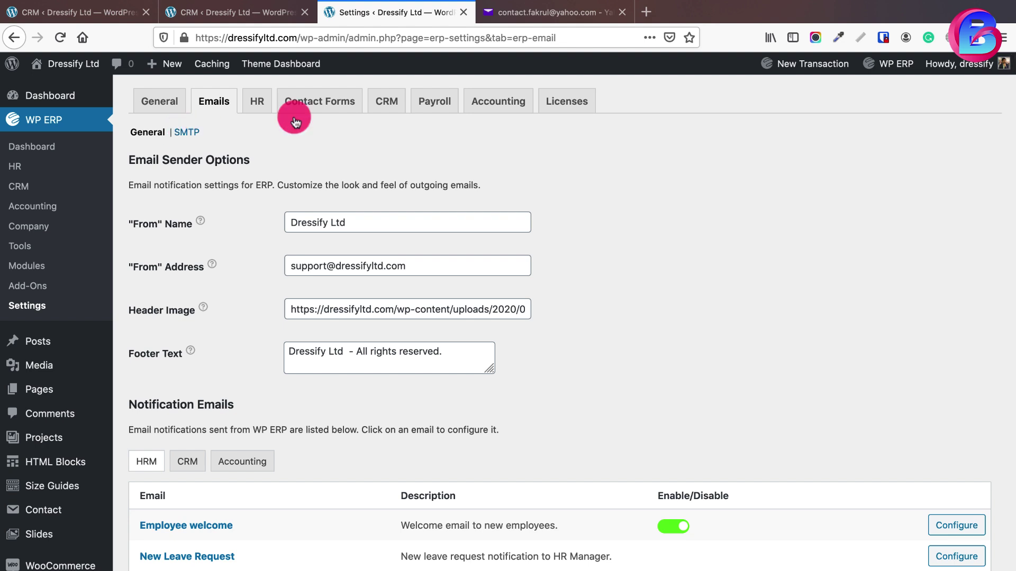
pyautogui.click(387, 104)
pyautogui.click(334, 133)
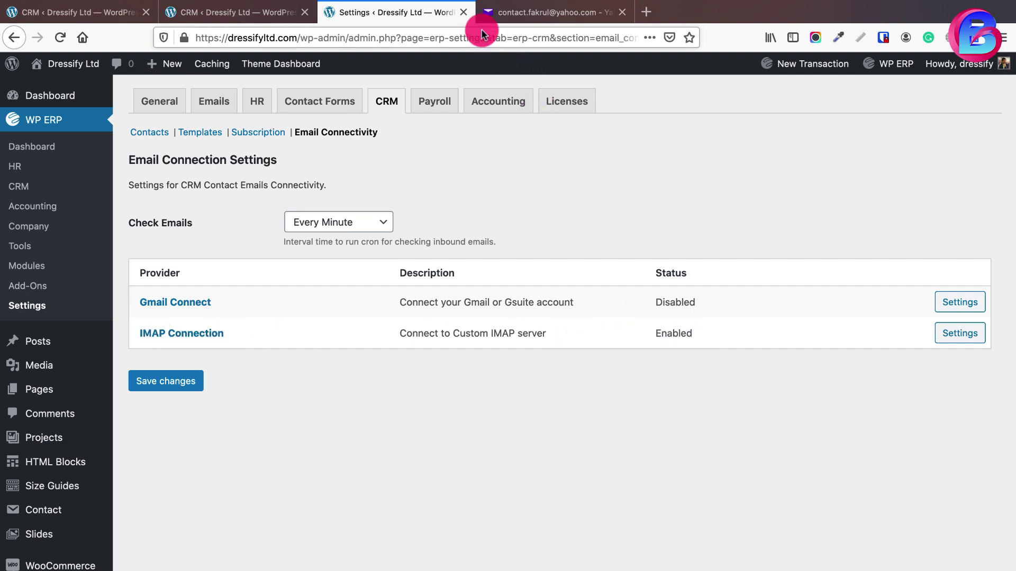
pyautogui.click(464, 12)
# Step: Return to the contact page and examine its contact owner and the task, meeting and email entries
pyautogui.click(259, 13)
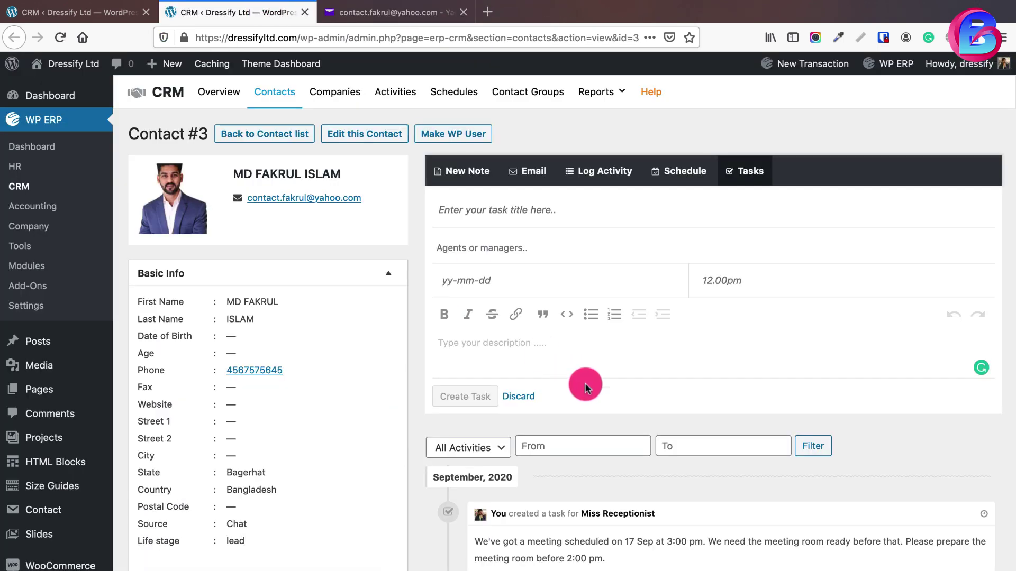
pyautogui.scroll(-10, 617, 352)
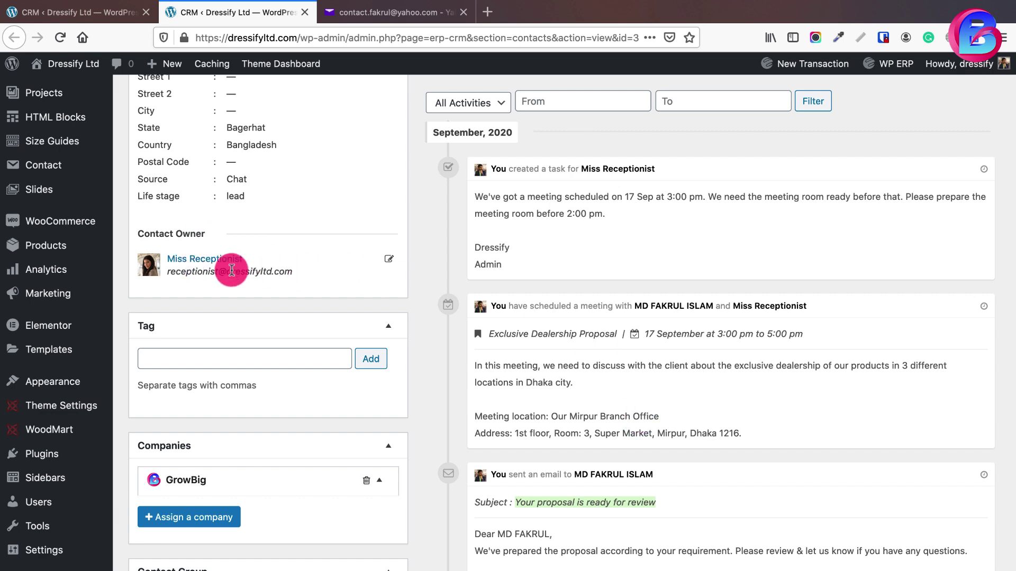
pyautogui.scroll(10, 263, 261)
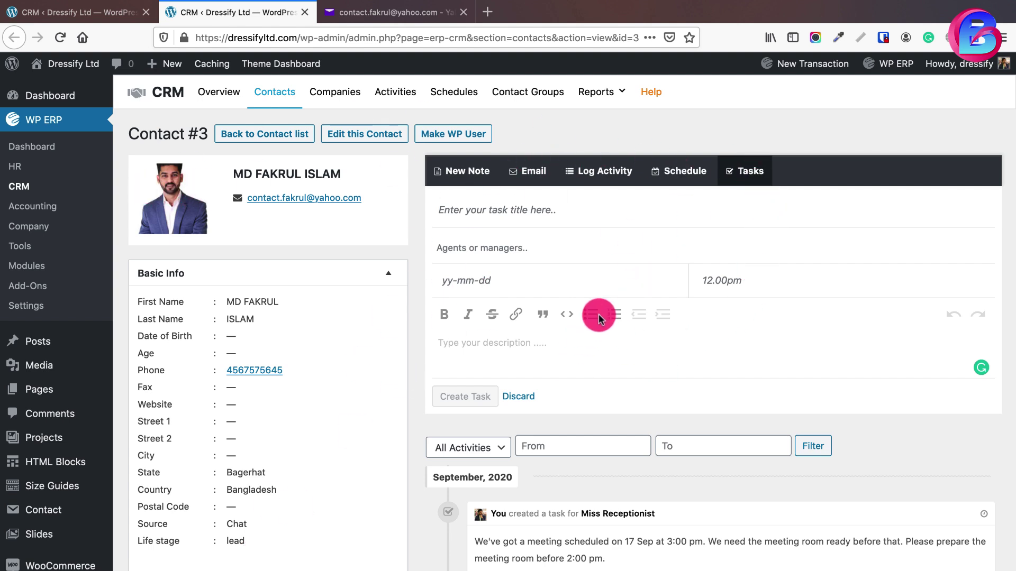
pyautogui.scroll(-8, 652, 291)
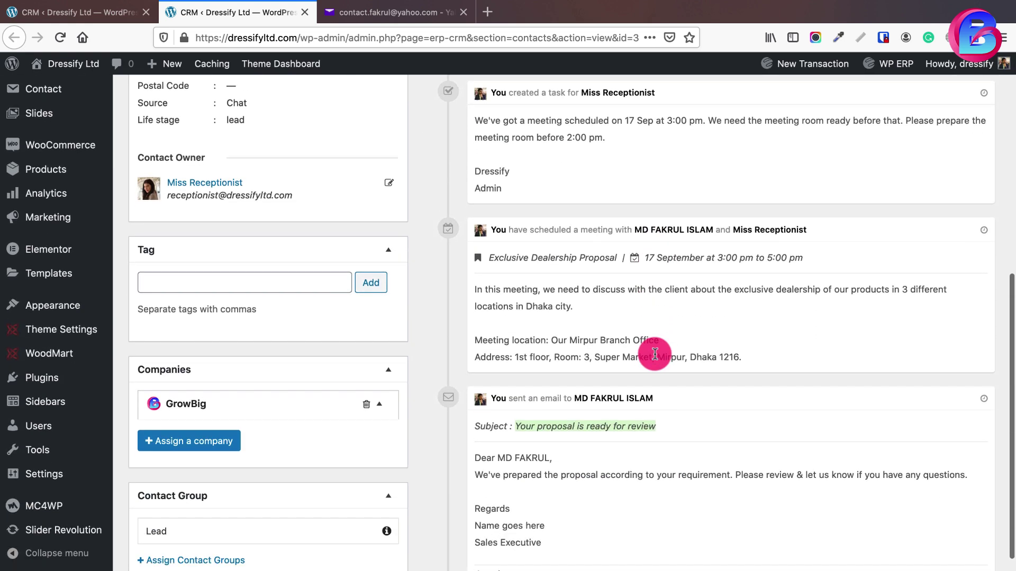
pyautogui.scroll(8, 652, 297)
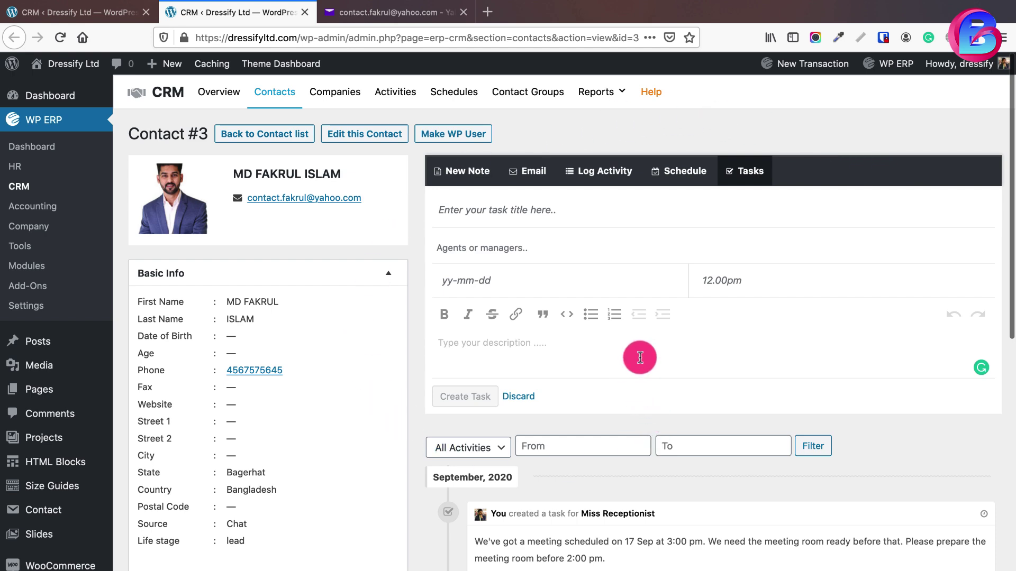
# Step: Open the HR section in a new tab, switch to the Miss Receptionist account and open the lead's contact page
pyautogui.scroll(-5, 640, 358)
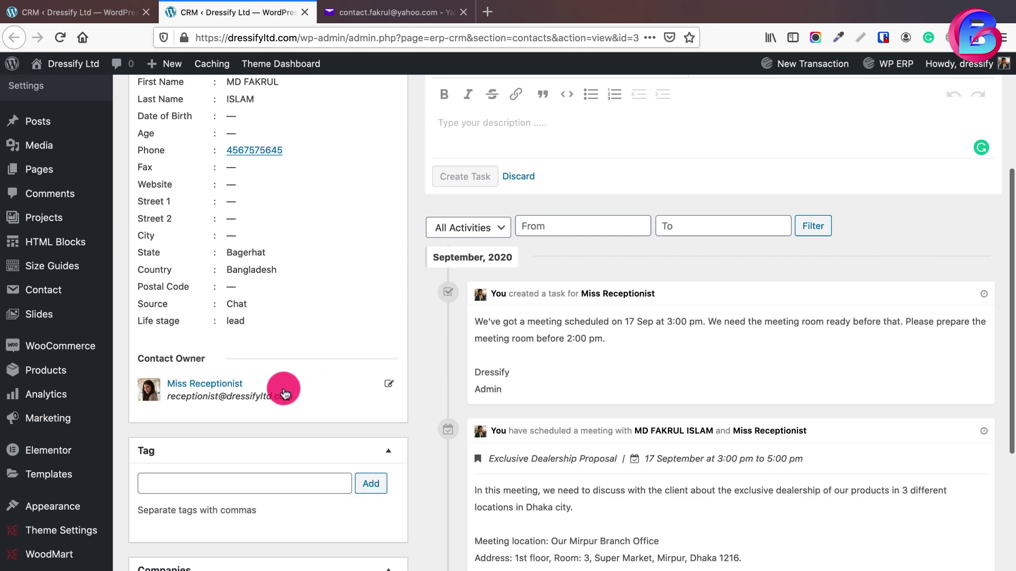
pyautogui.scroll(5, 494, 266)
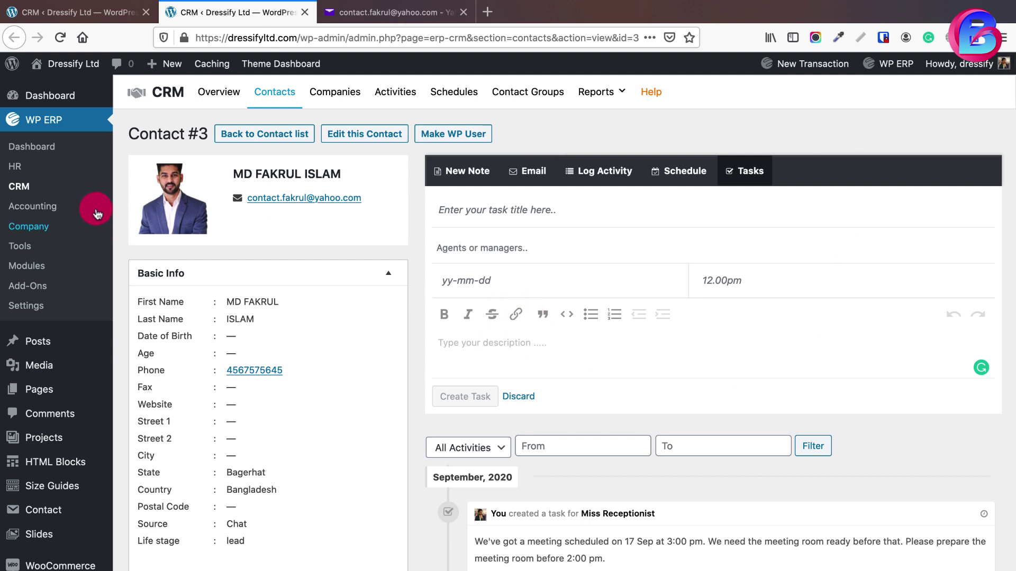
pyautogui.rightClick(15, 166)
pyautogui.press('Escape')
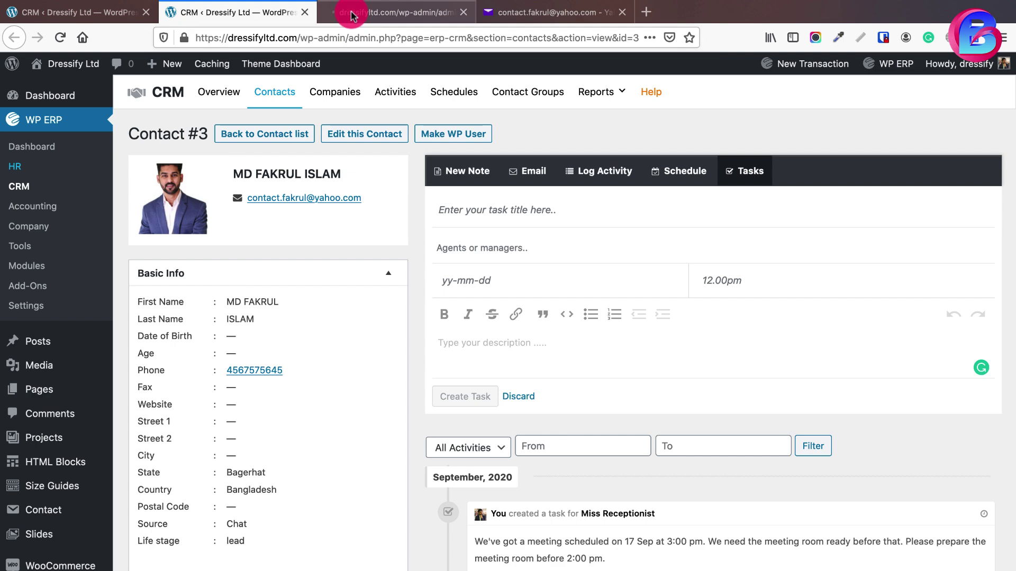
pyautogui.click(351, 15)
pyautogui.click(281, 95)
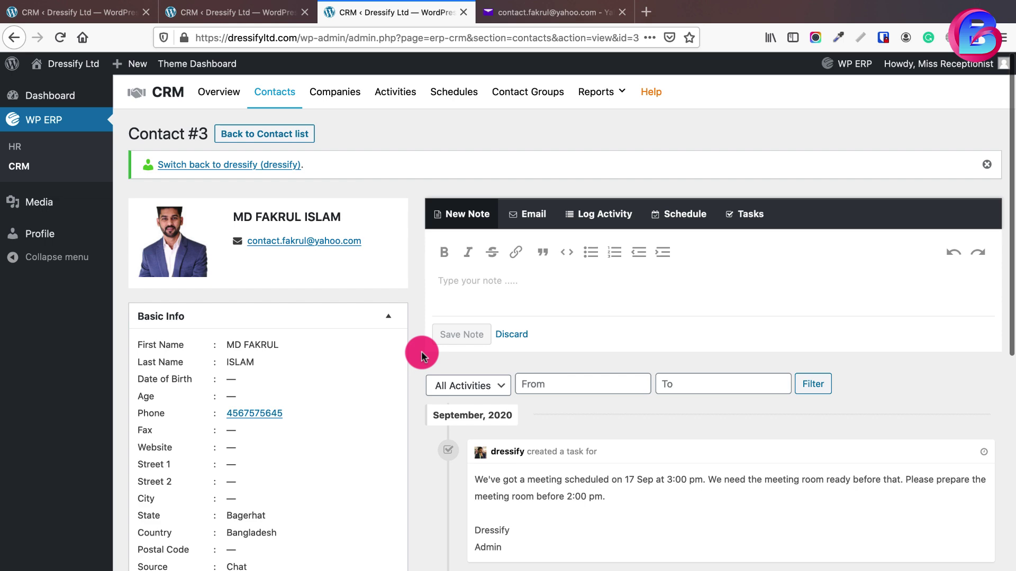
# Step: Examine the task, meeting and email entries in the lead's activity feed from the receptionist account
pyautogui.scroll(-5, 552, 381)
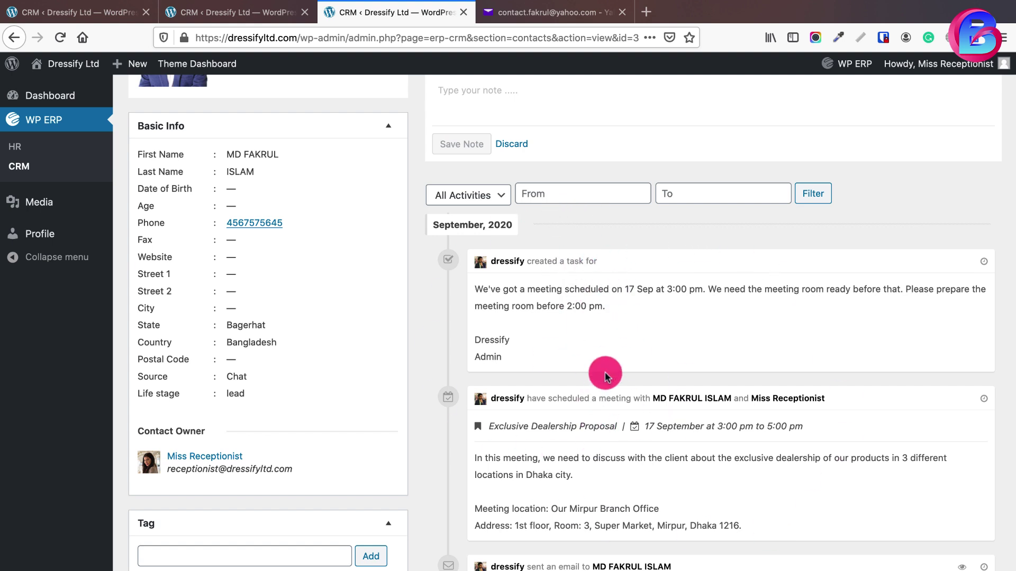
pyautogui.scroll(-6, 606, 375)
pyautogui.scroll(9, 603, 372)
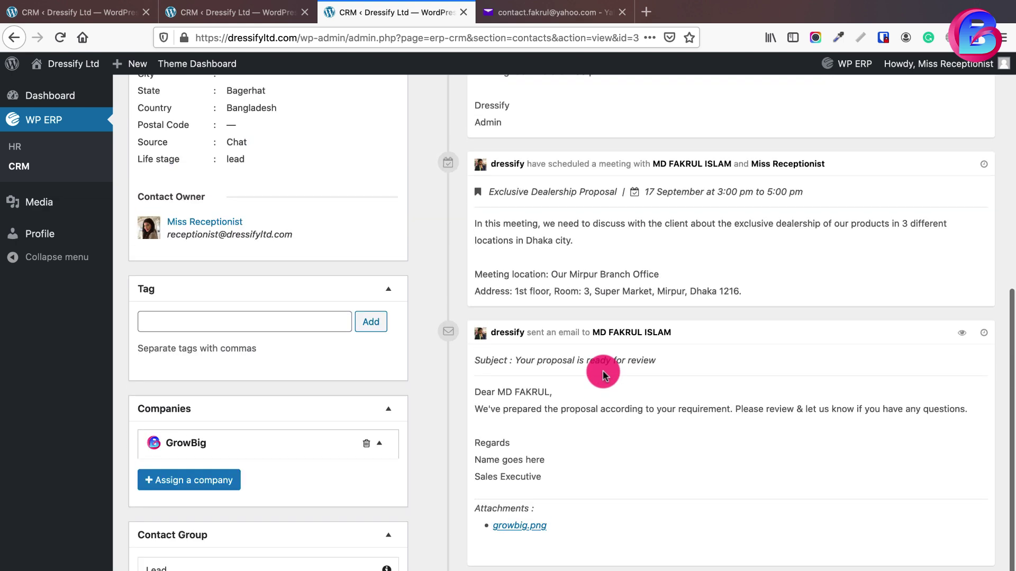
pyautogui.click(513, 286)
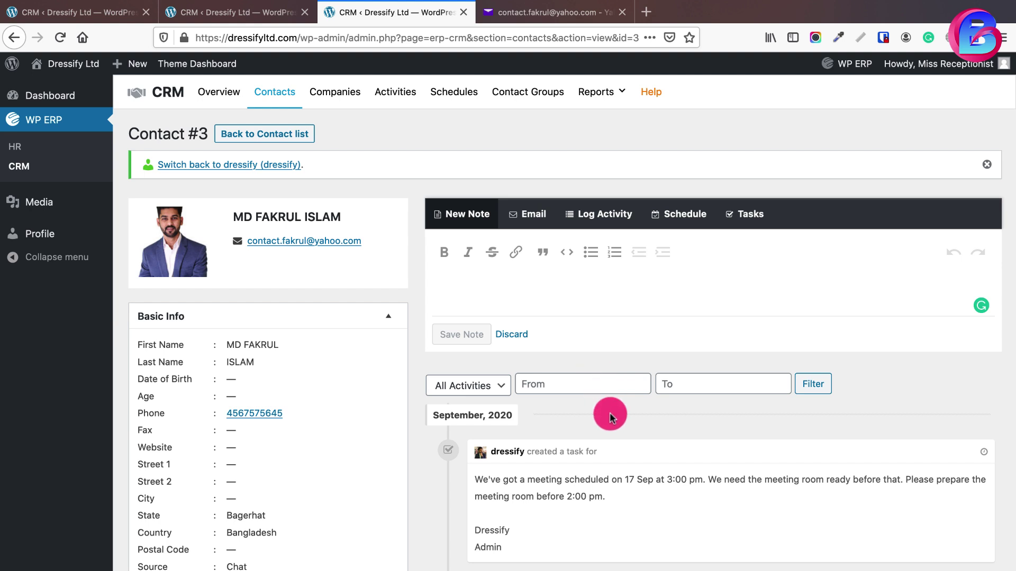
pyautogui.scroll(-5, 609, 370)
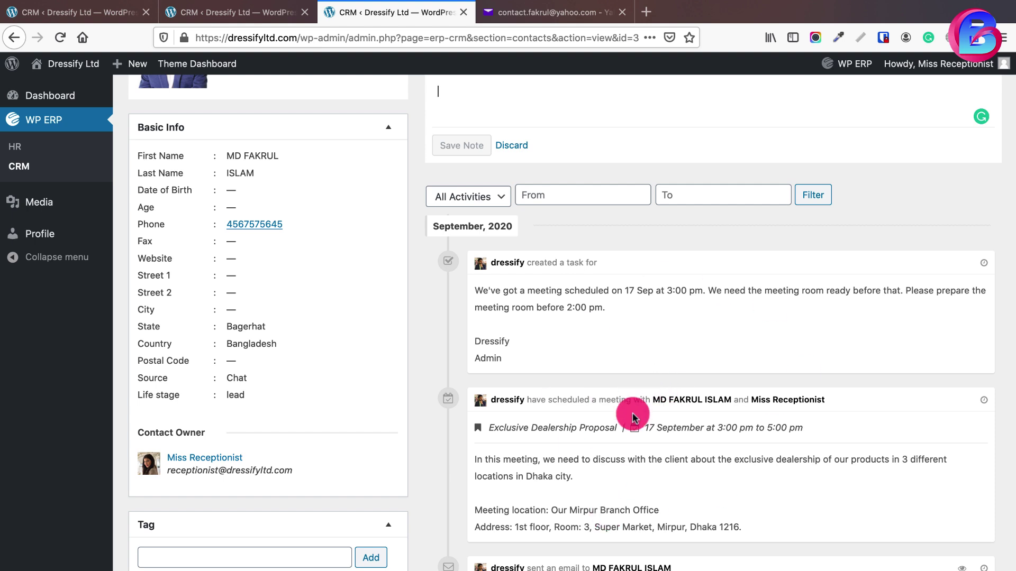
pyautogui.scroll(-1, 632, 413)
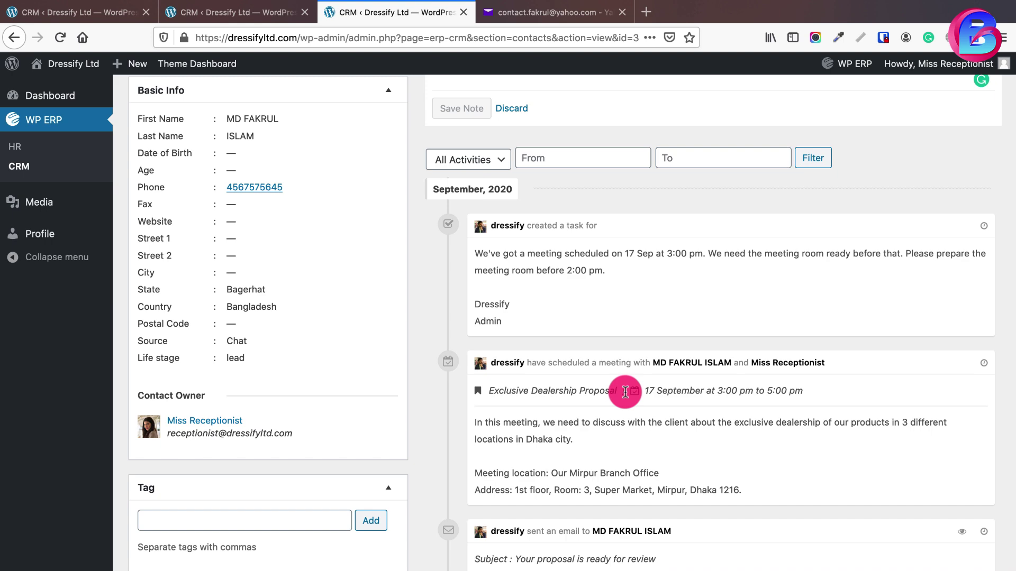
# Step: Start a new task for the contact titled "Create invoice" and assign it to Me ( Miss Receptionist )
pyautogui.scroll(5, 616, 371)
pyautogui.click(592, 307)
pyautogui.click(741, 208)
pyautogui.click(562, 208)
pyautogui.write('Create invoice')
pyautogui.click(492, 249)
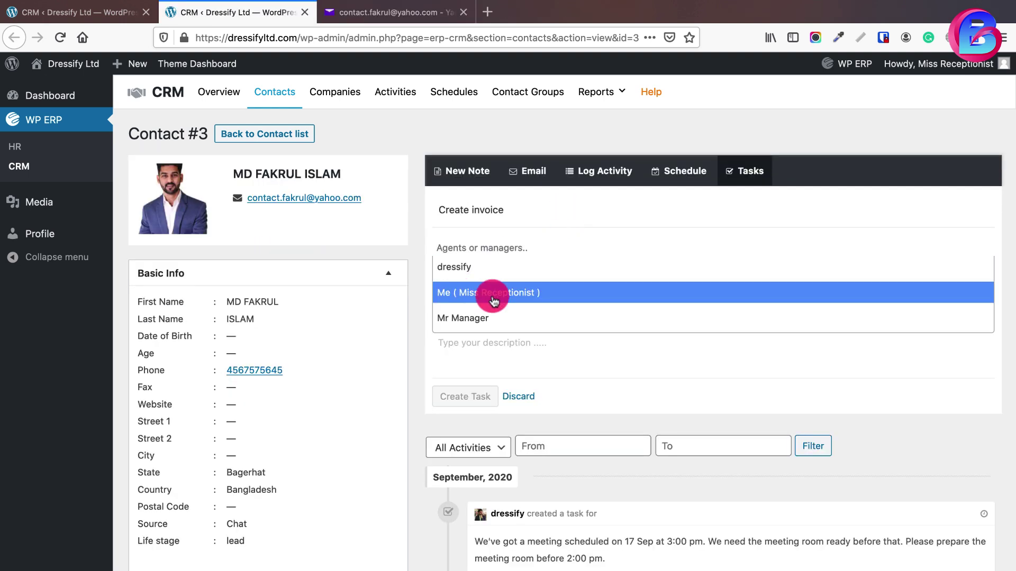
pyautogui.click(497, 293)
# Step: Set the task's date to 2020-09-18 and its time to 4:30am
pyautogui.click(500, 278)
pyautogui.click(574, 392)
pyautogui.click(733, 282)
pyautogui.scroll(-2, 725, 328)
pyautogui.click(717, 317)
# Step: Describe the task as "Client approved our proposal. We need to send invoice for payment." and create it
pyautogui.click(508, 341)
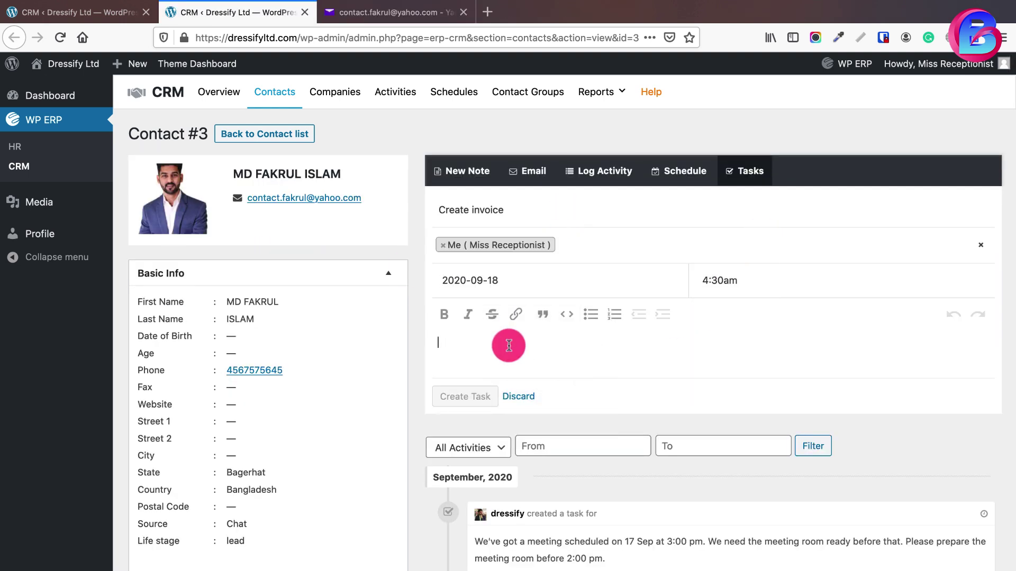
pyautogui.write('Client approved our proposal. We need to')
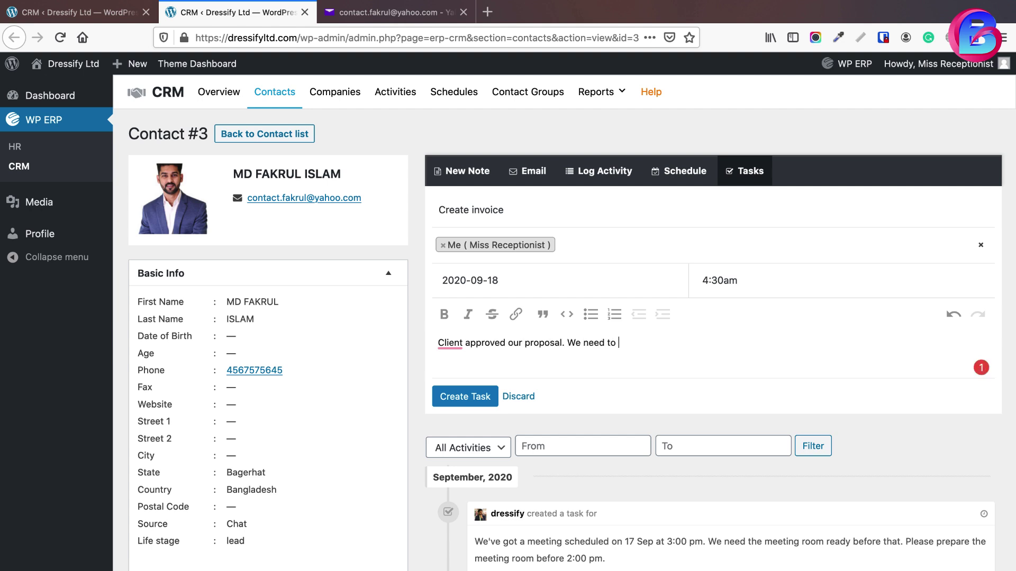
pyautogui.write(' send invoice for payment.')
pyautogui.click(471, 402)
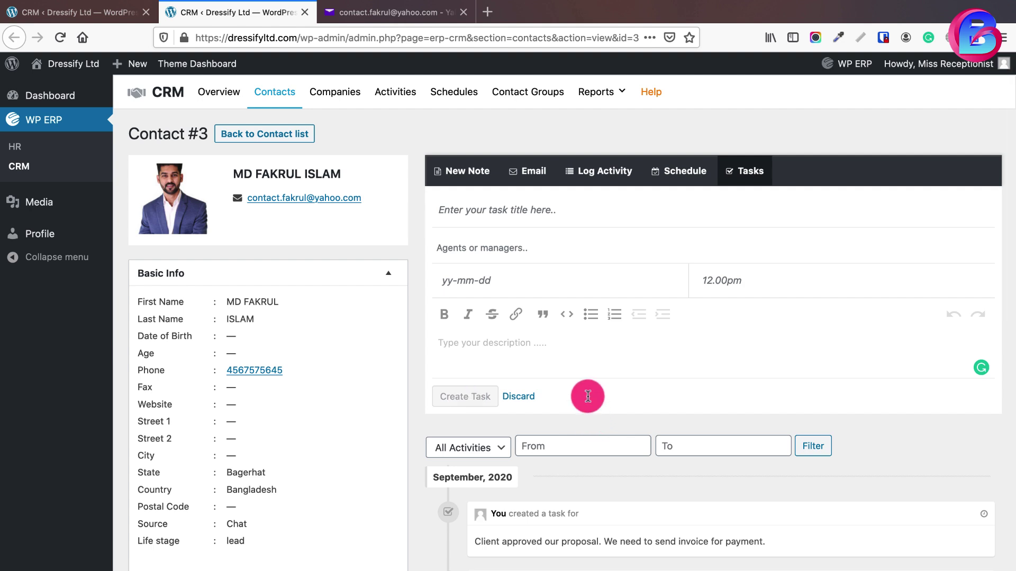
# Step: Switch back to the dressify admin account and check the invoice task in the lead's activity feed
pyautogui.click(21, 168)
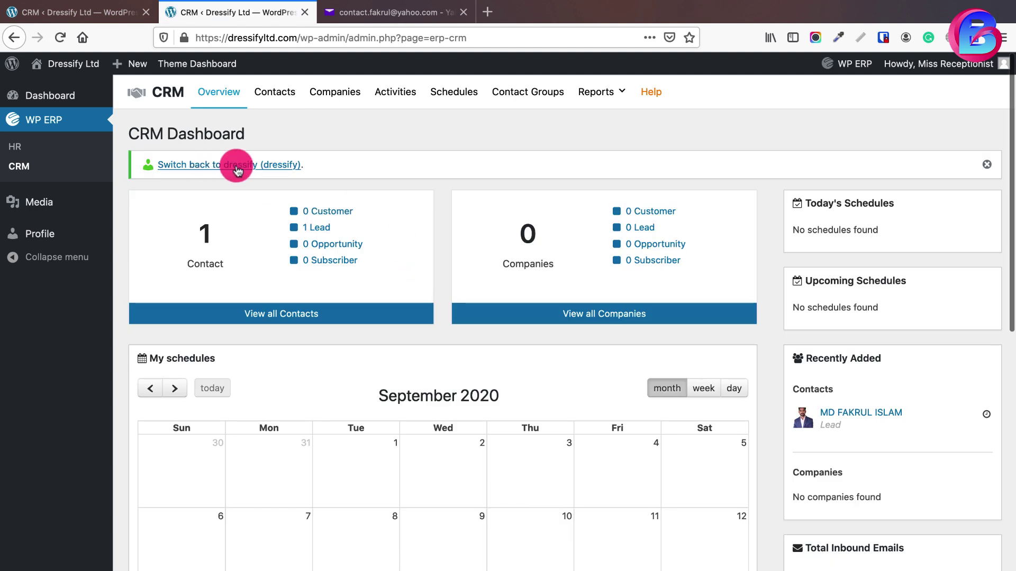
pyautogui.click(238, 169)
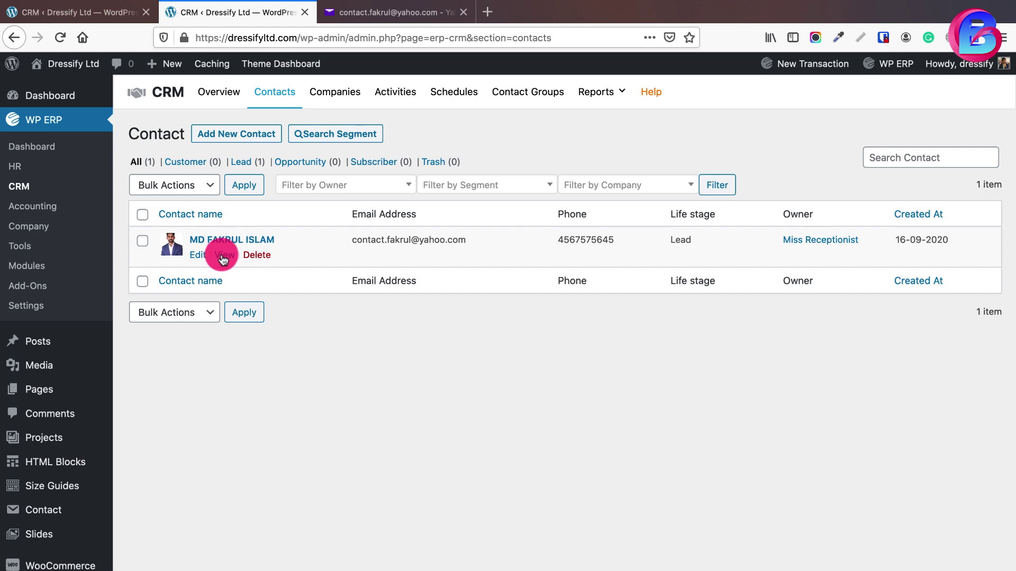
pyautogui.scroll(-2, 416, 326)
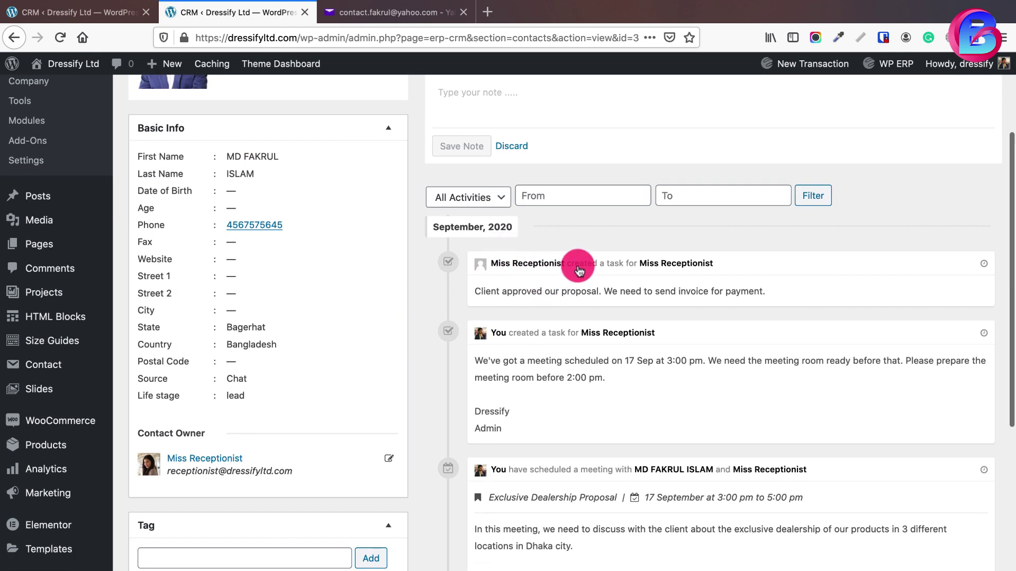
pyautogui.scroll(4, 656, 355)
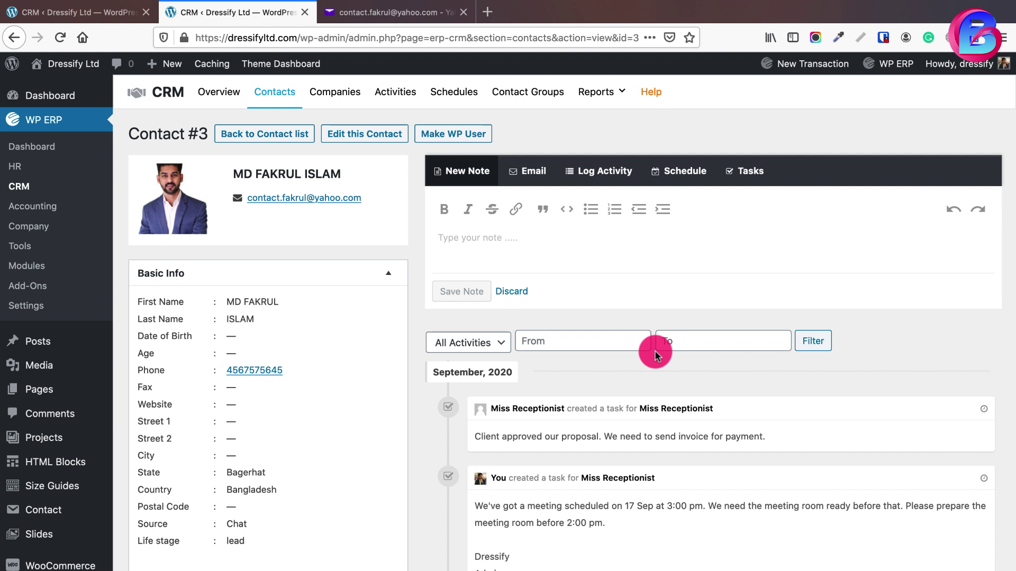
# Step: Open the GrowBig company page and review its basic info, contact owner, assigned contact and contact group
pyautogui.click(330, 97)
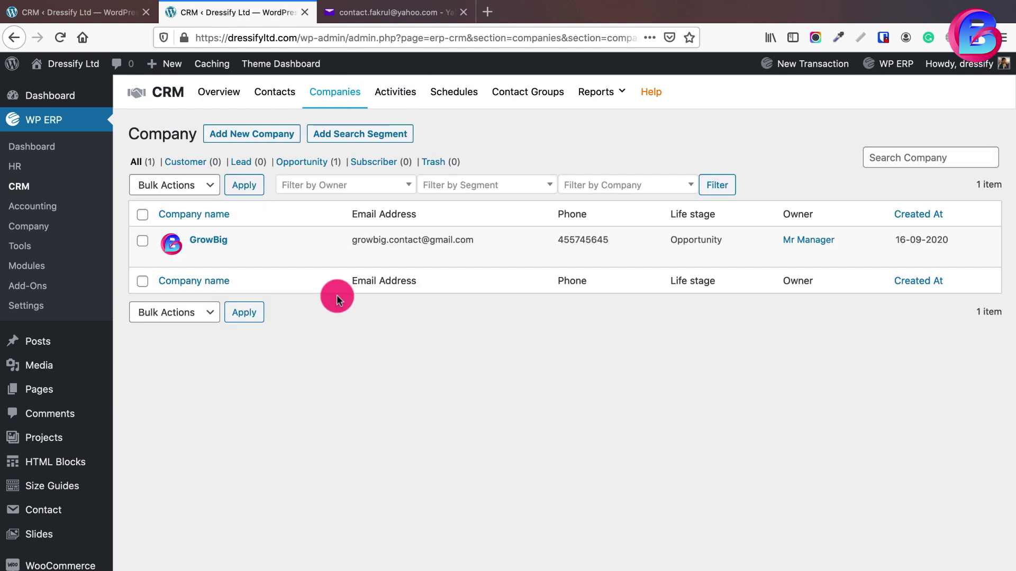
pyautogui.moveTo(177, 241)
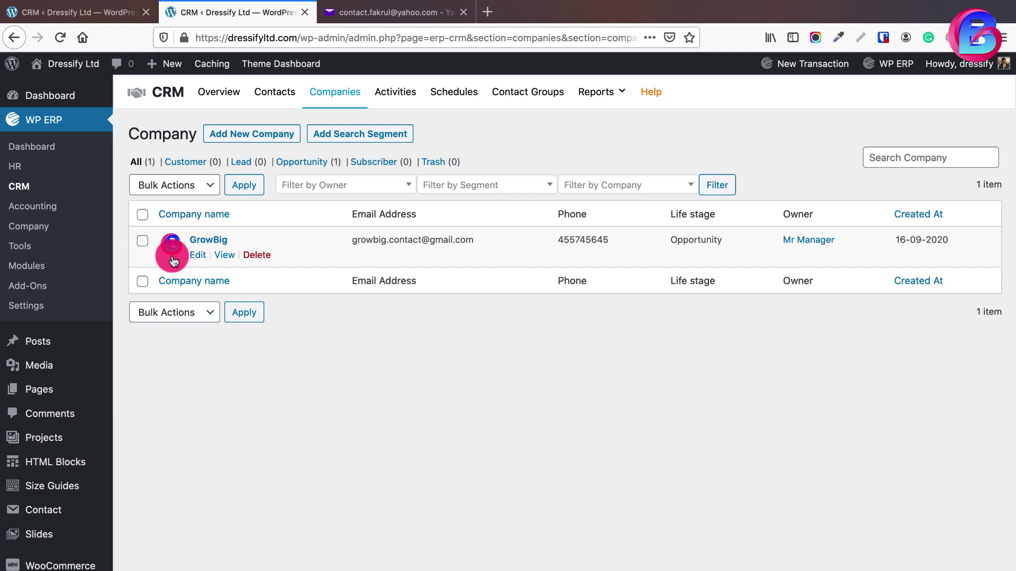
pyautogui.click(210, 239)
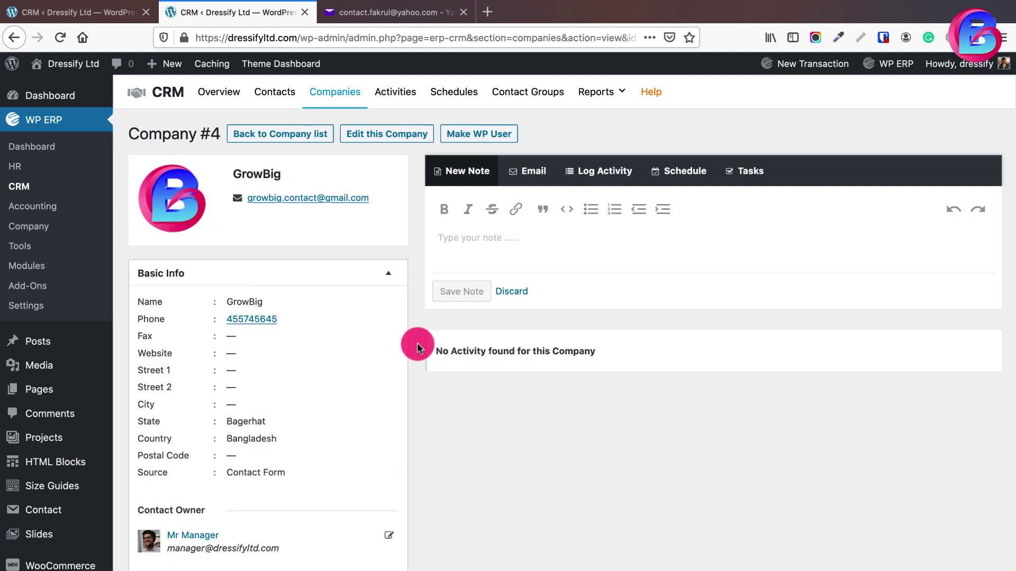
pyautogui.scroll(-7, 417, 343)
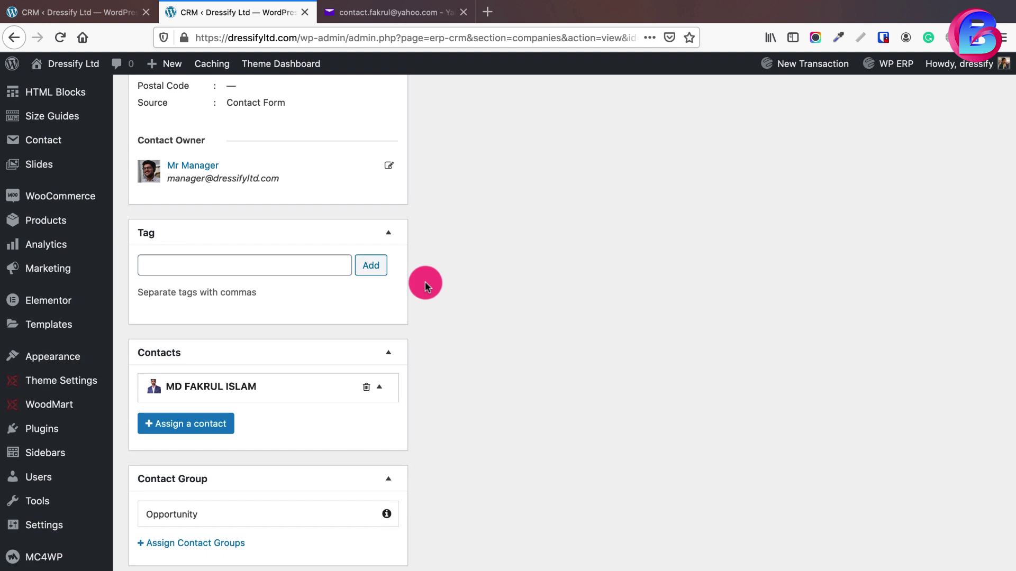
pyautogui.scroll(7, 424, 281)
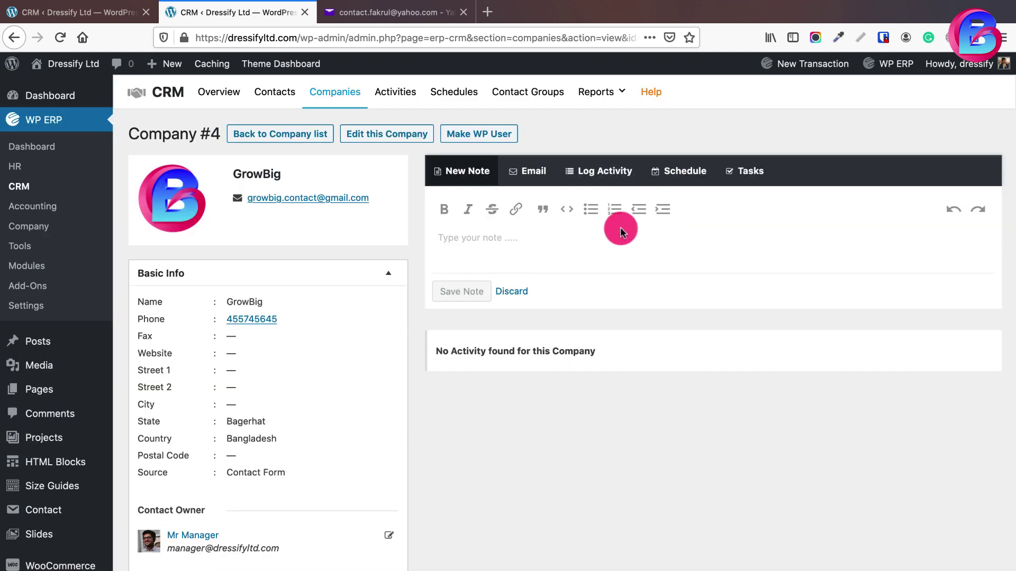
# Step: Start a schedule for GrowBig and add Miss Receptionist and Mr Manager as its agents
pyautogui.click(673, 174)
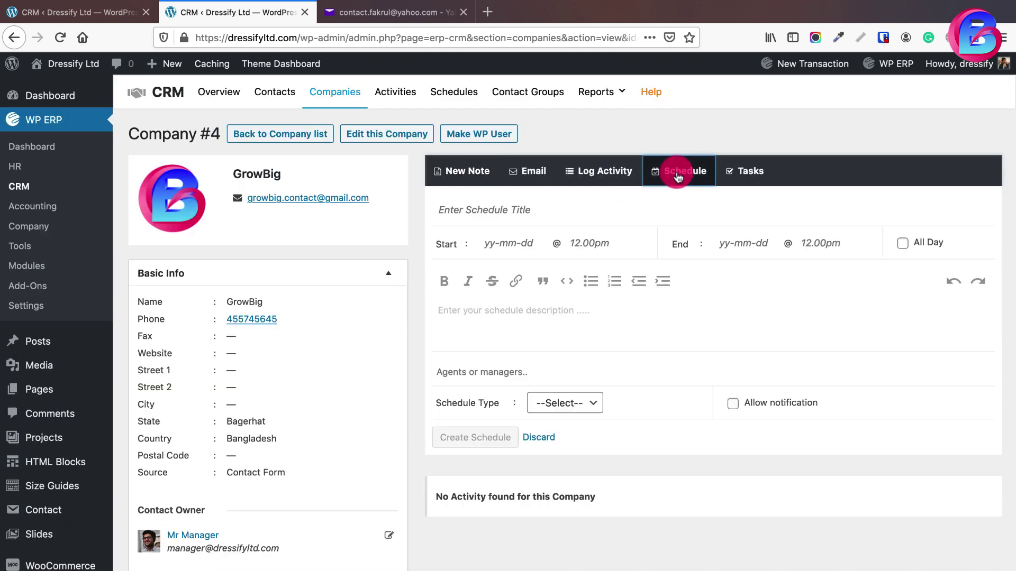
pyautogui.click(482, 369)
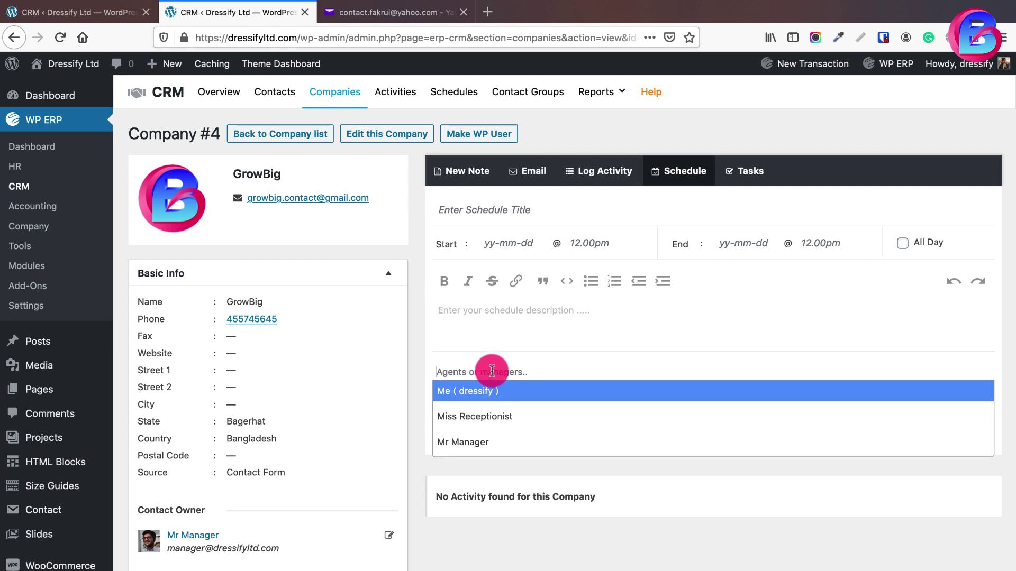
pyautogui.click(497, 416)
pyautogui.click(572, 365)
pyautogui.click(541, 441)
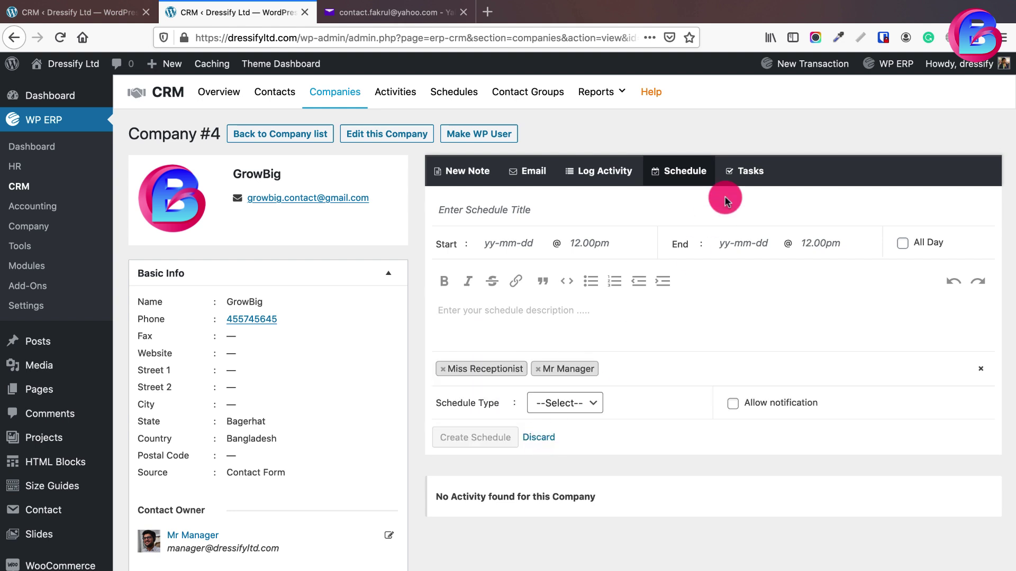
# Step: Start a task for GrowBig and choose Miss Receptionist as its agent
pyautogui.click(745, 172)
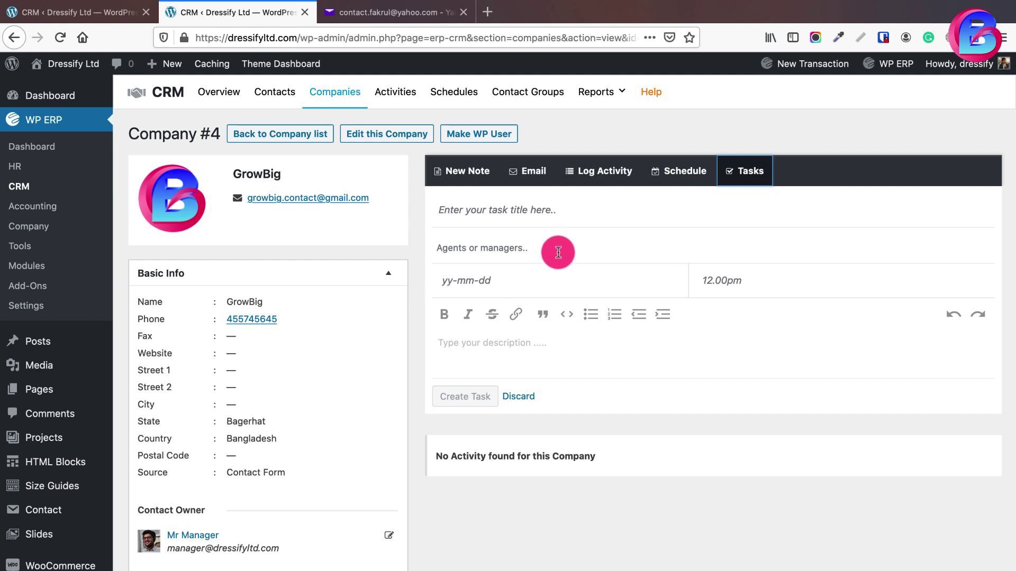
pyautogui.click(558, 252)
pyautogui.click(483, 295)
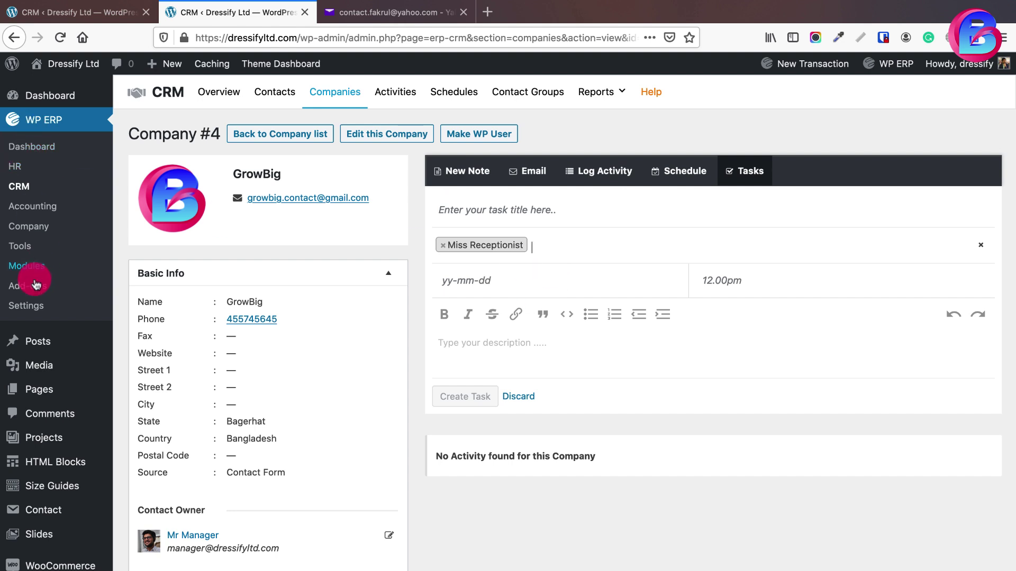
# Step: Open the WP ERP email settings in a new tab and list the CRM notification emails
pyautogui.rightClick(43, 308)
pyautogui.click(42, 311)
pyautogui.click(339, 16)
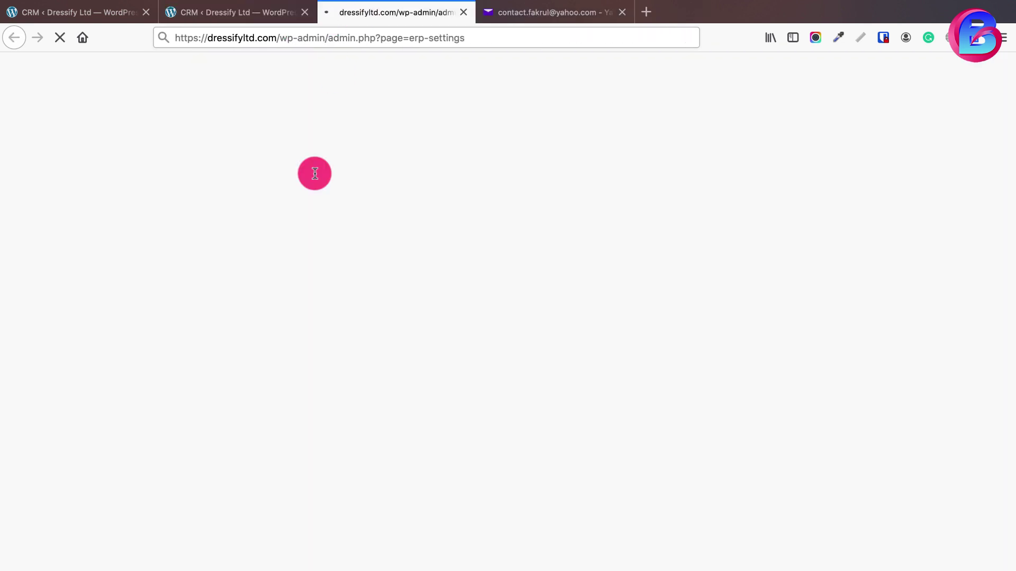
pyautogui.click(219, 108)
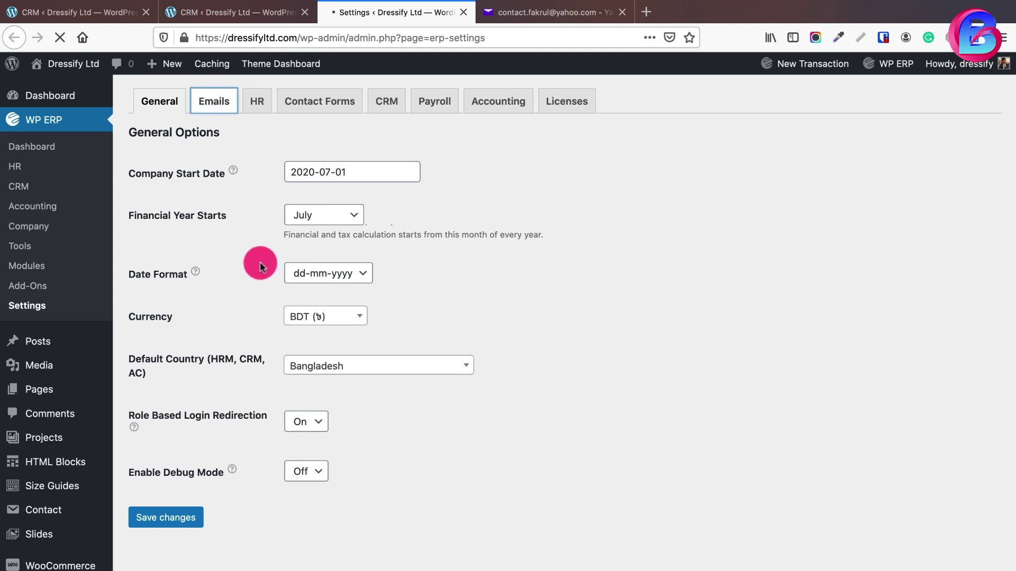
pyautogui.scroll(-3, 263, 284)
pyautogui.click(188, 366)
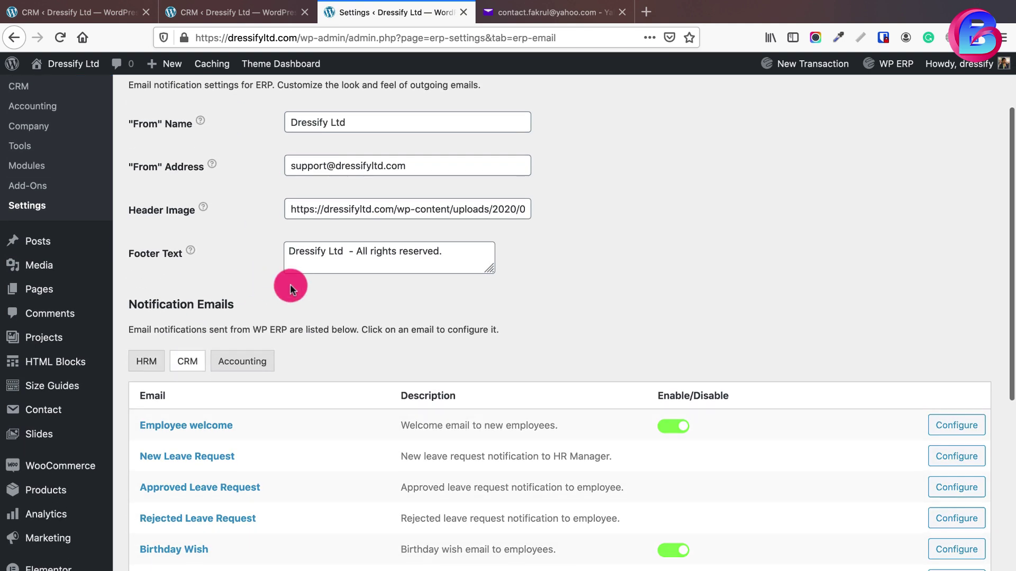
pyautogui.scroll(-2, 284, 293)
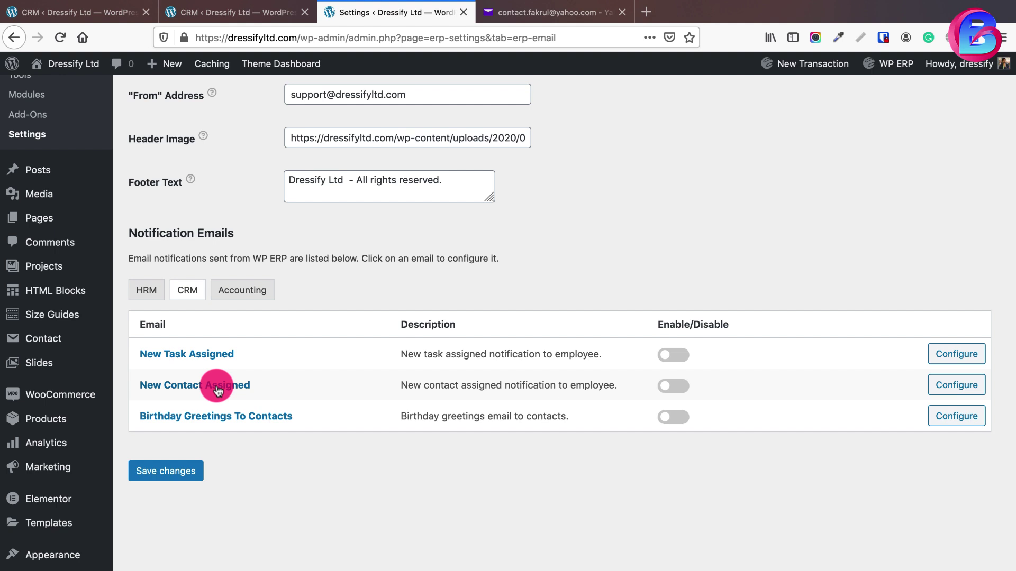
# Step: Enable and save the New Task Assigned and New Contact Assigned notification emails, and return to the GrowBig company page
pyautogui.click(678, 353)
pyautogui.click(680, 388)
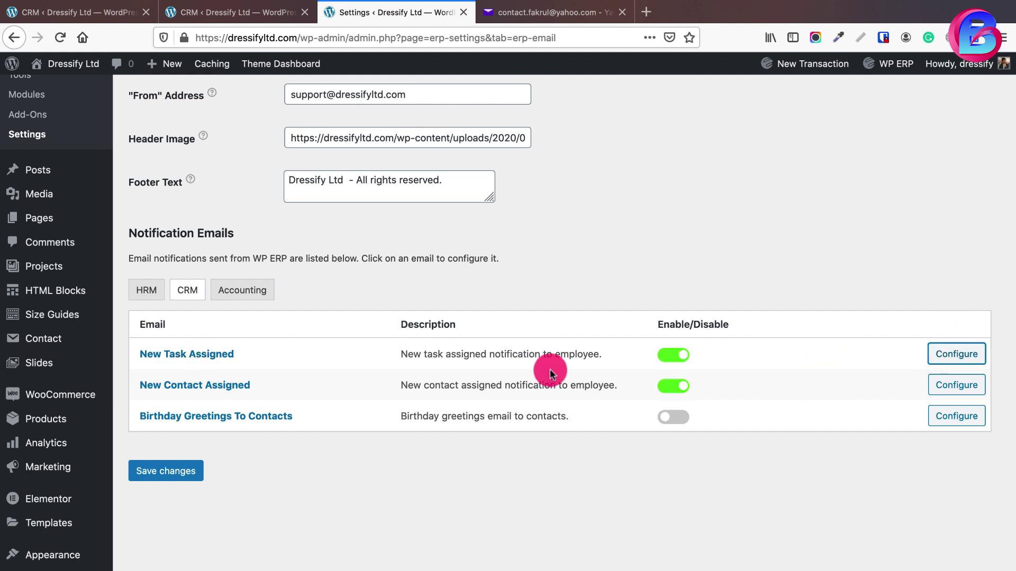
pyautogui.click(159, 476)
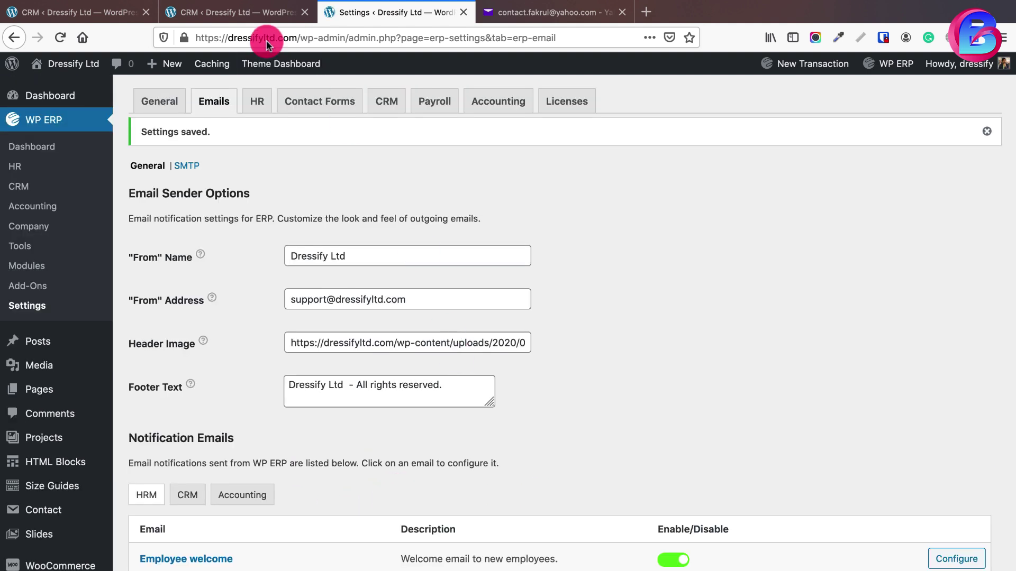
pyautogui.click(248, 12)
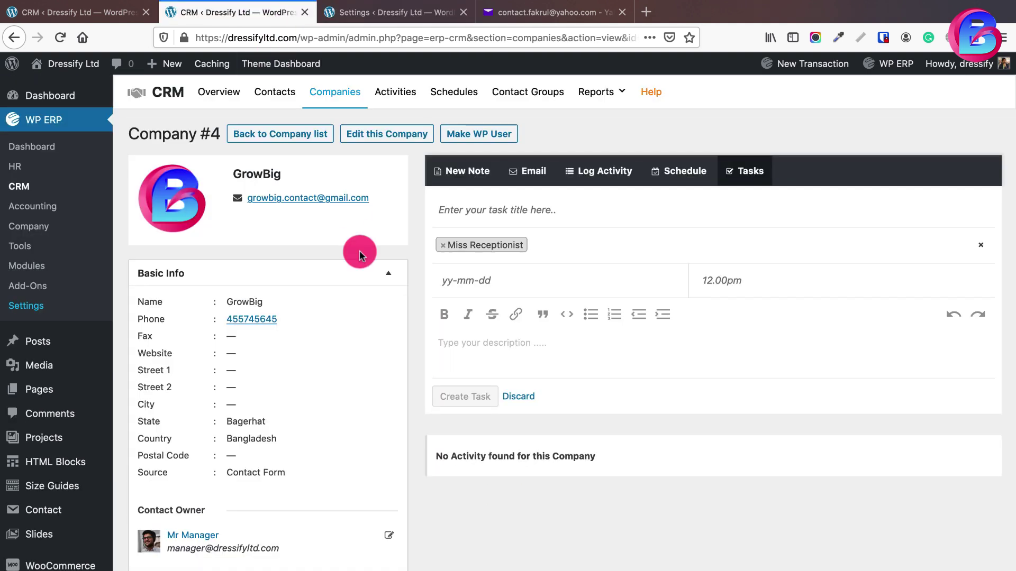